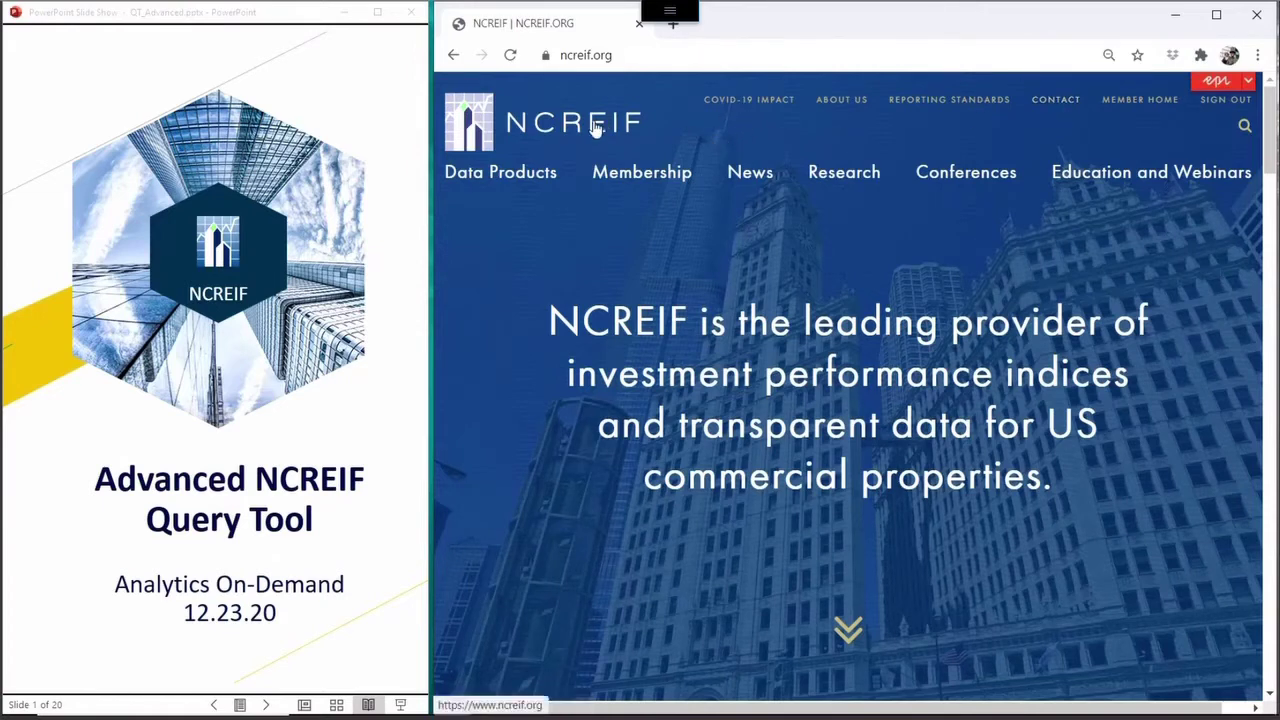
Go to the NCREIF member home page
{"action": "left_click", "coordinate": [1108, 103]}
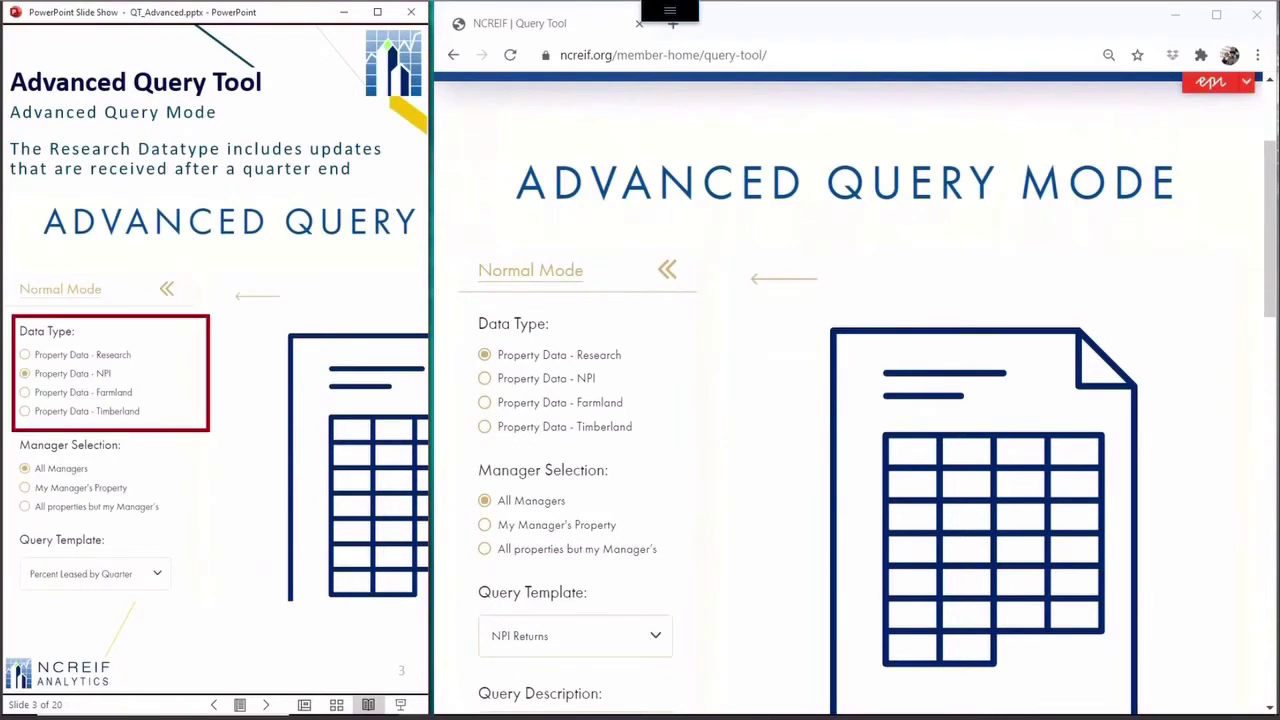
Choose Property Data - NPI as the data type, keeping All Managers selected
{"action": "left_click", "coordinate": [575, 388]}
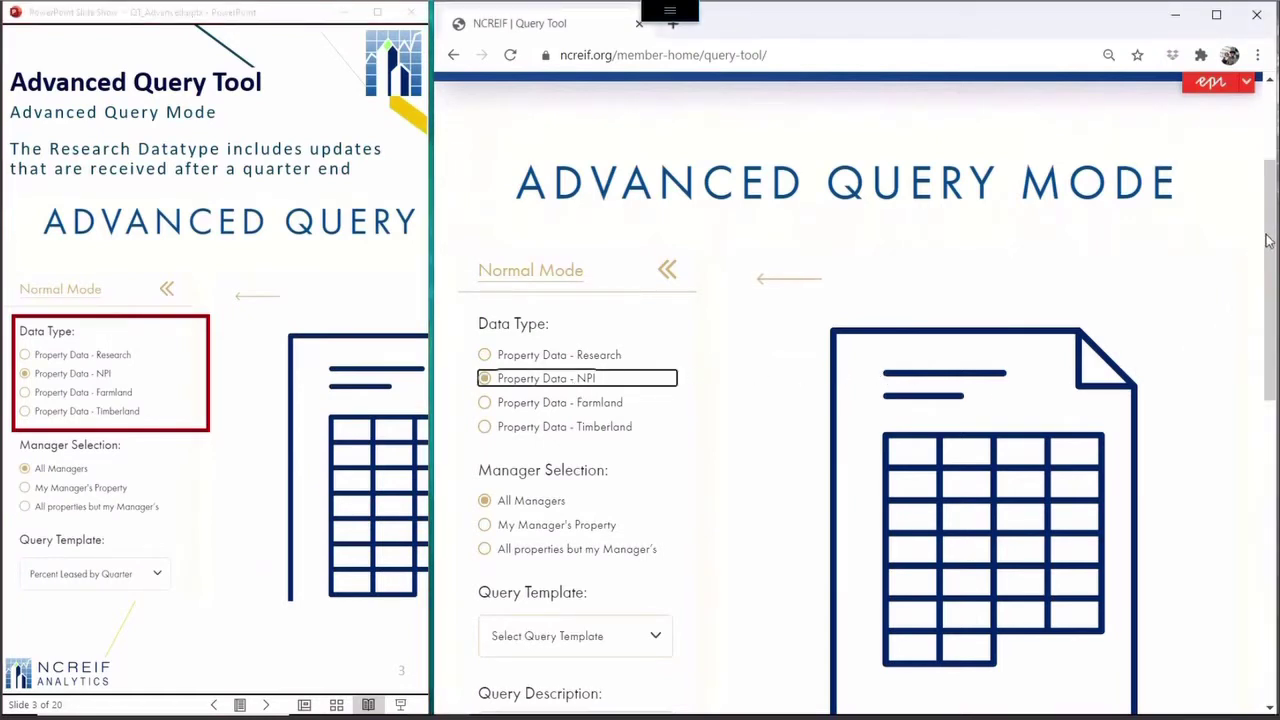
{"action": "left_click_drag", "start_coordinate": [1272, 228], "coordinate": [1274, 292]}
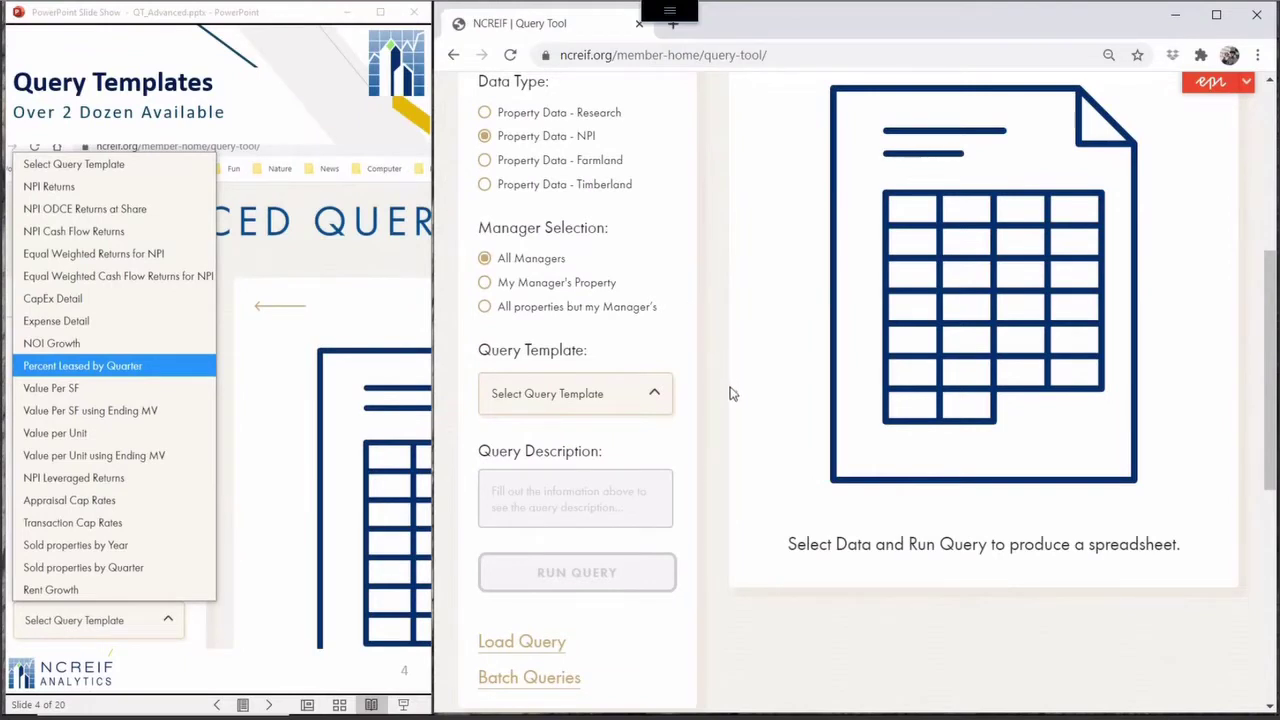
Pick 'Percent Leased by Quarter' from the Query Template list
{"action": "left_click", "coordinate": [595, 399]}
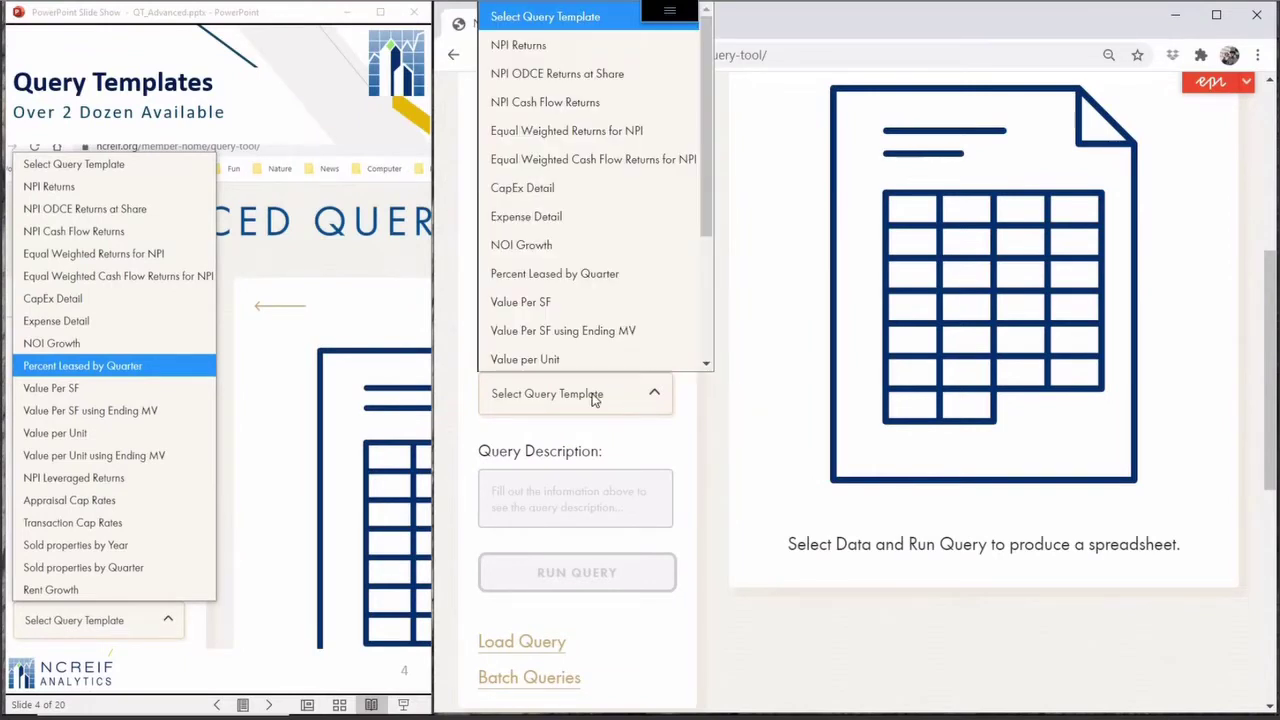
{"action": "left_click", "coordinate": [552, 272]}
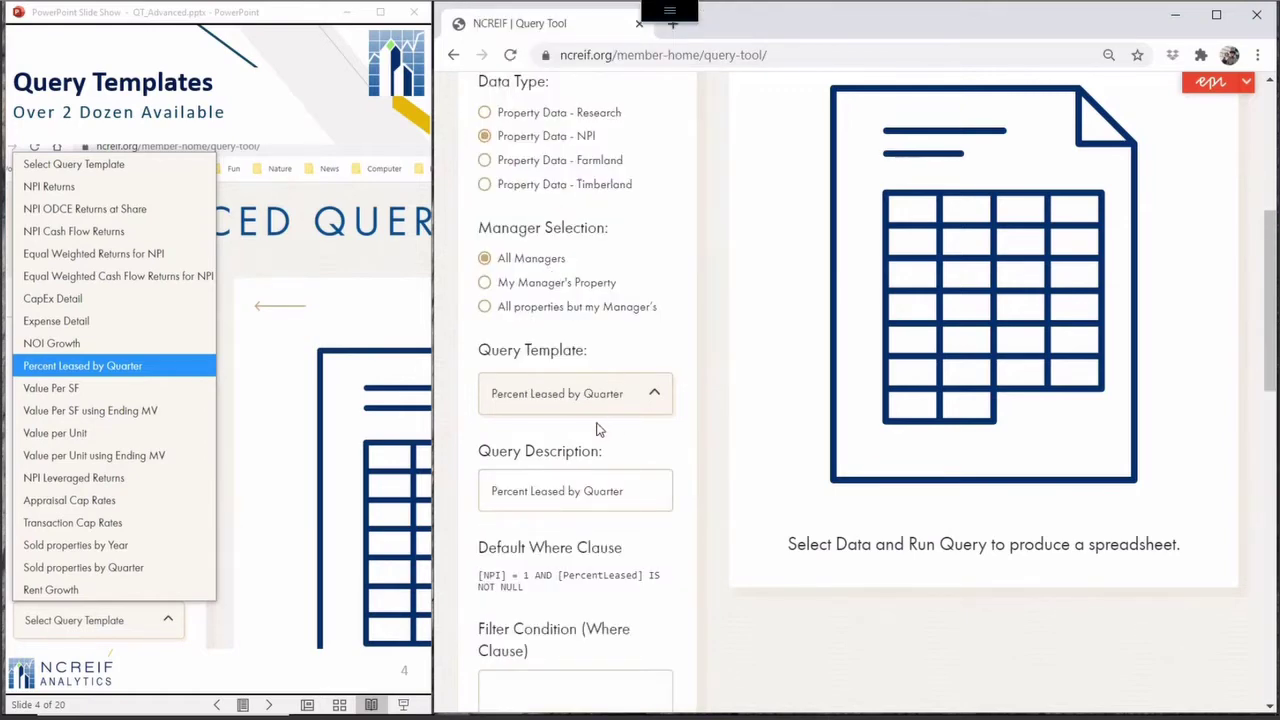
Run the query to list quarterly occupancy and property counts from 19832 onward
{"action": "scroll", "coordinate": [589, 433], "scroll_direction": "down", "scroll_amount": 5}
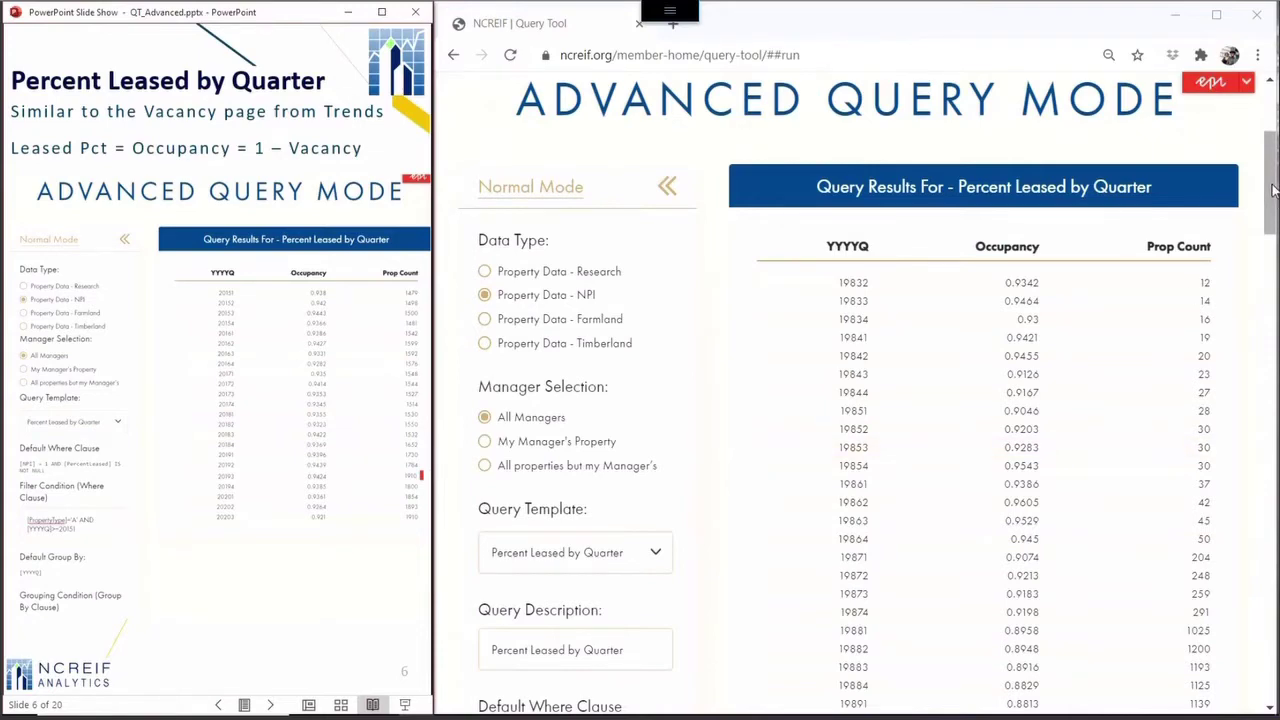
Advance the accompanying slide show to slide 7, Filtering Data
{"action": "left_click_drag", "start_coordinate": [1273, 190], "coordinate": [1275, 268]}
{"action": "left_click", "coordinate": [307, 385]}
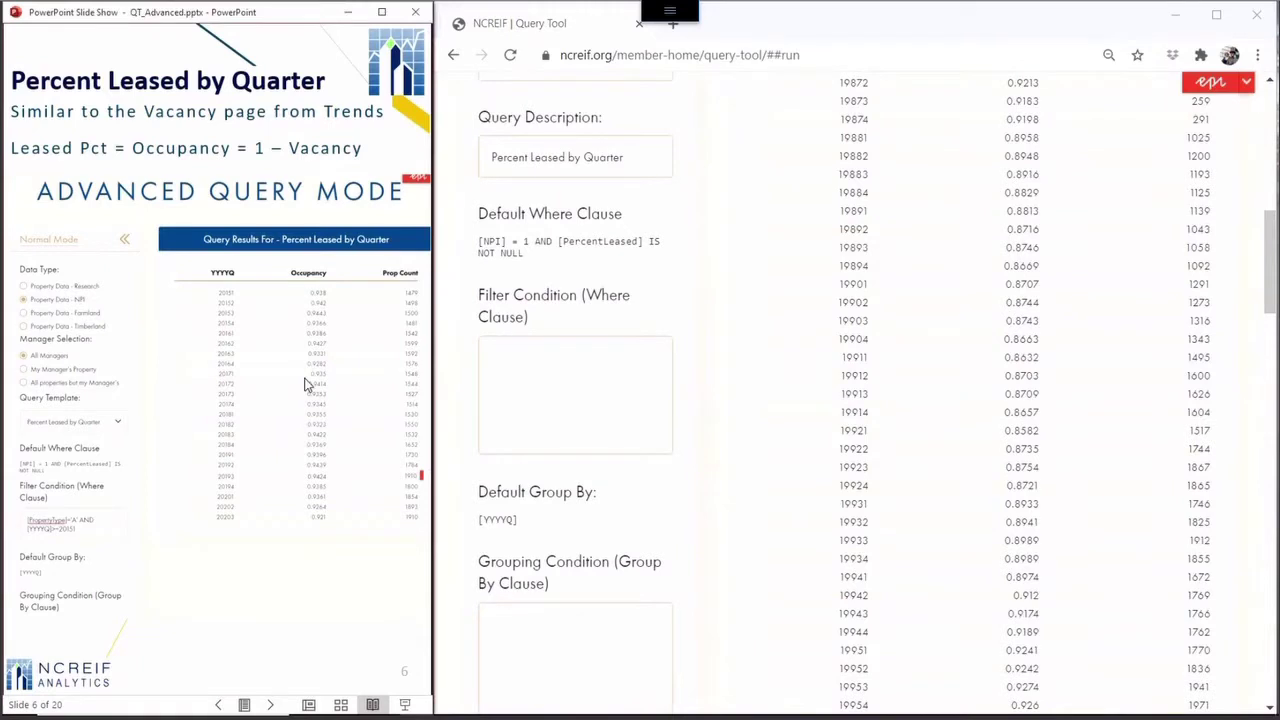
{"action": "left_click", "coordinate": [307, 385]}
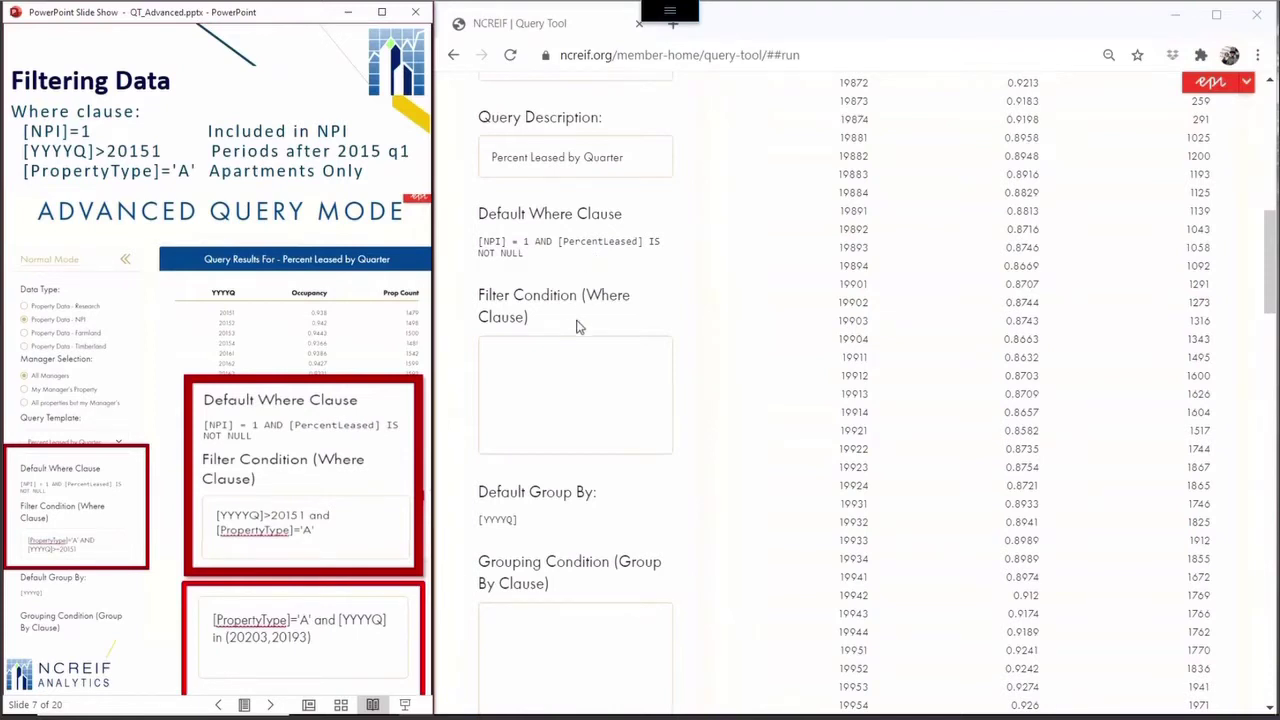
Enter the filter condition [PropertyType]='A' and [YYYYQ]>=20151
{"action": "left_click", "coordinate": [571, 369]}
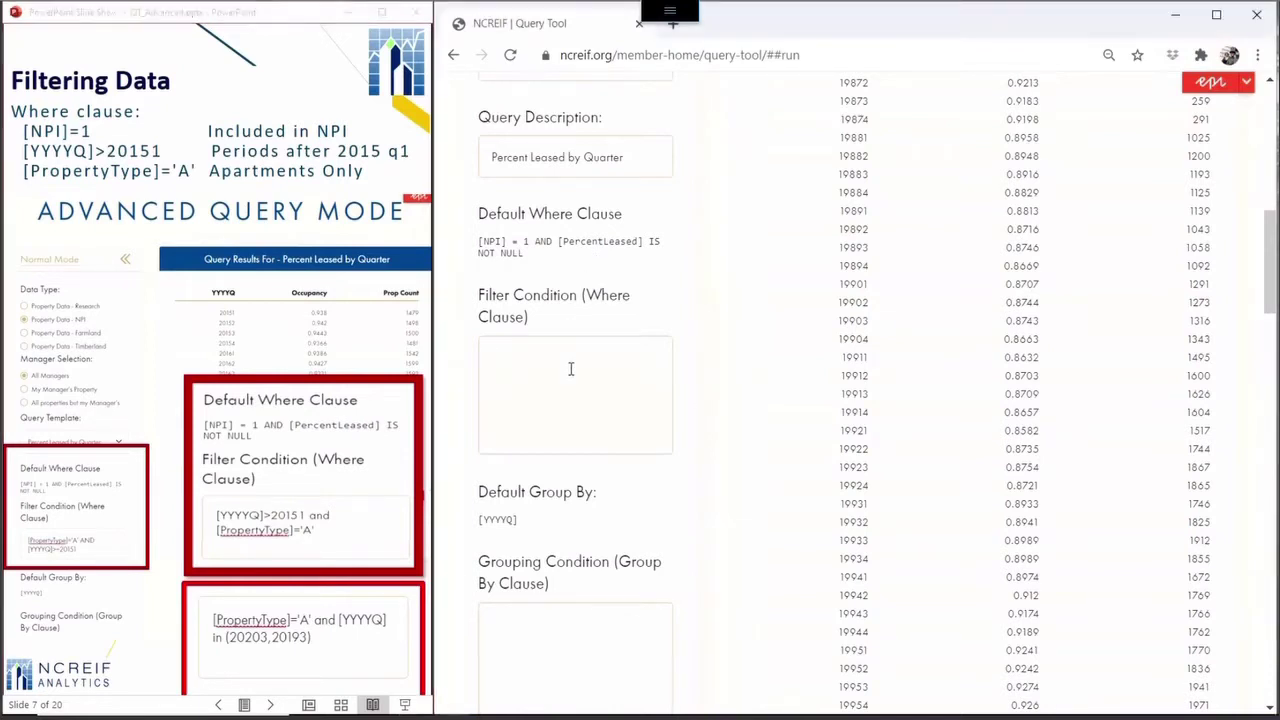
{"action": "type", "text": "[PropertyType]='A' and "}
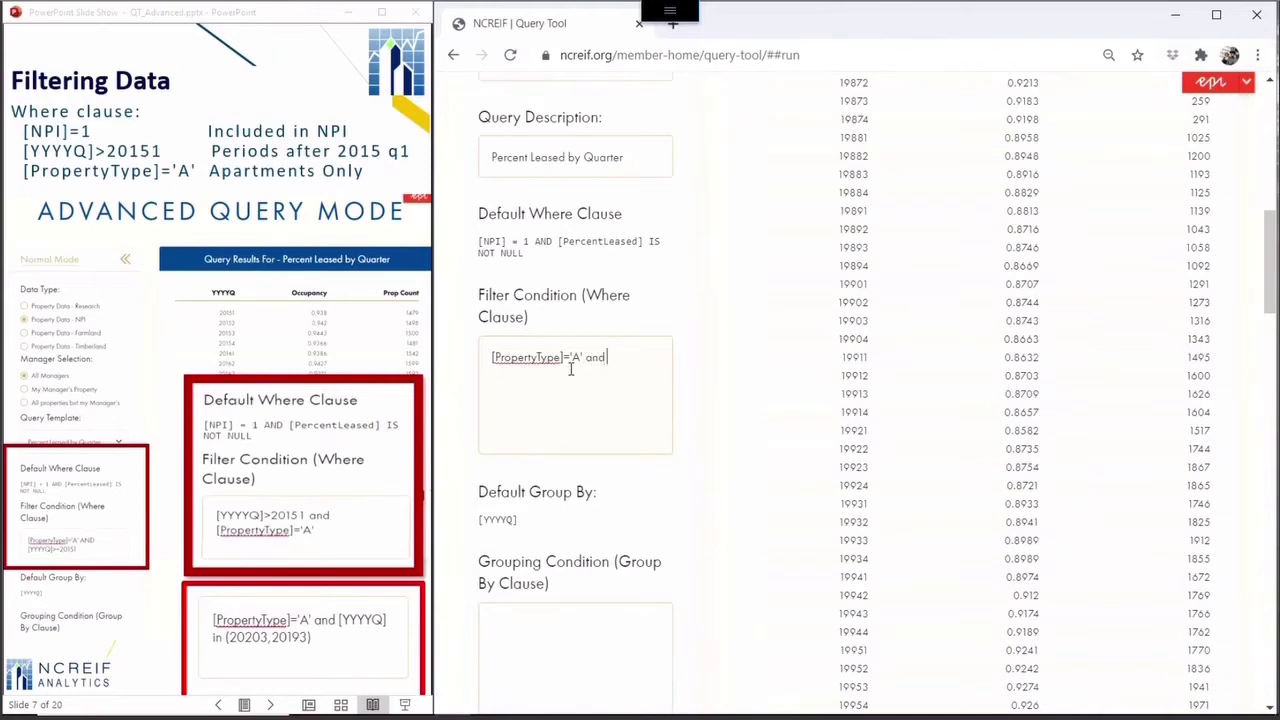
{"action": "type", "text": "[YYYYQ"}
{"action": "type", "text": "]>=20"}
{"action": "type", "text": "151"}
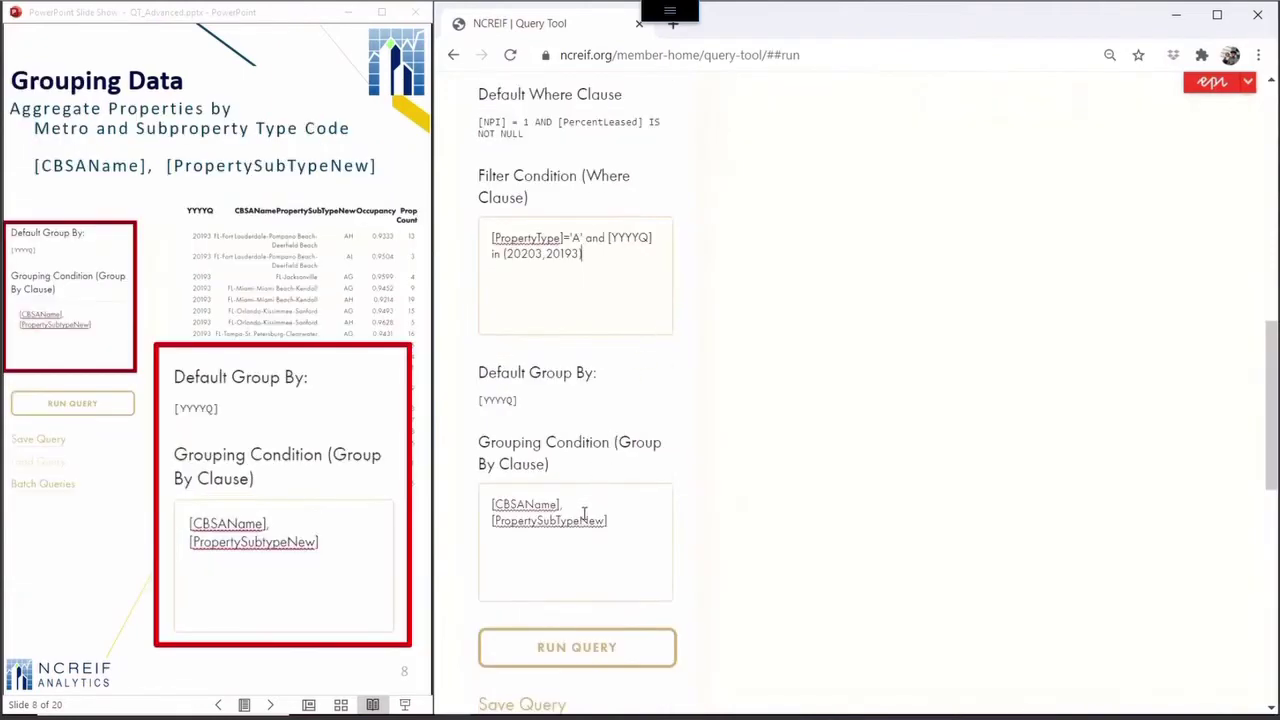
Run the query grouped by [CBSAName], [PropertySubTypeNew] for 20193 apartment occupancy
{"action": "left_click", "coordinate": [588, 659]}
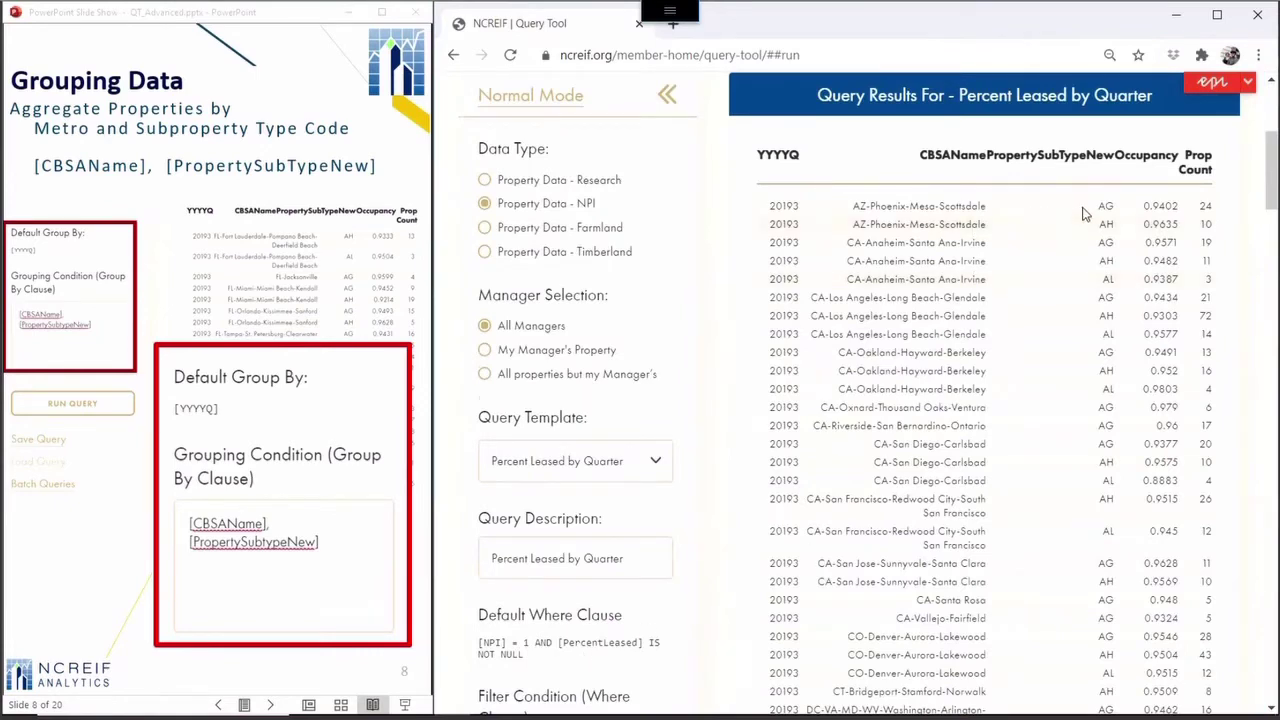
{"action": "scroll", "coordinate": [583, 515], "scroll_direction": "down", "scroll_amount": 5}
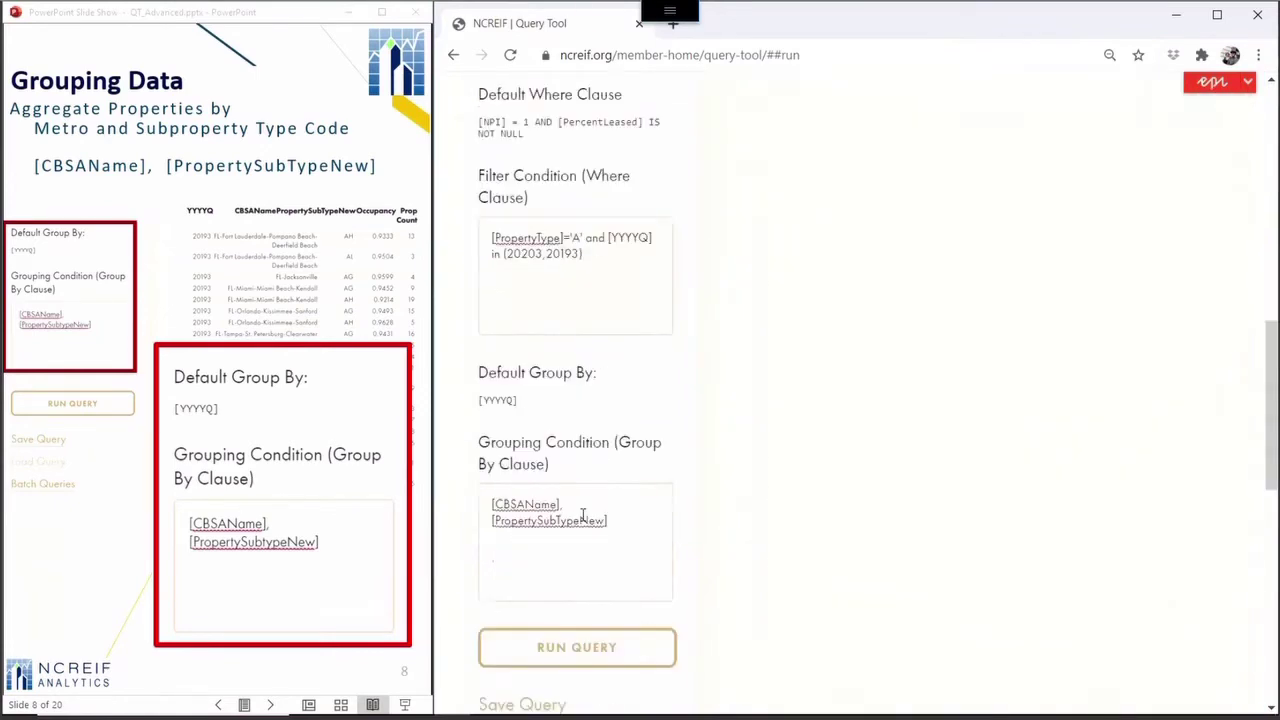
{"action": "left_click", "coordinate": [588, 656]}
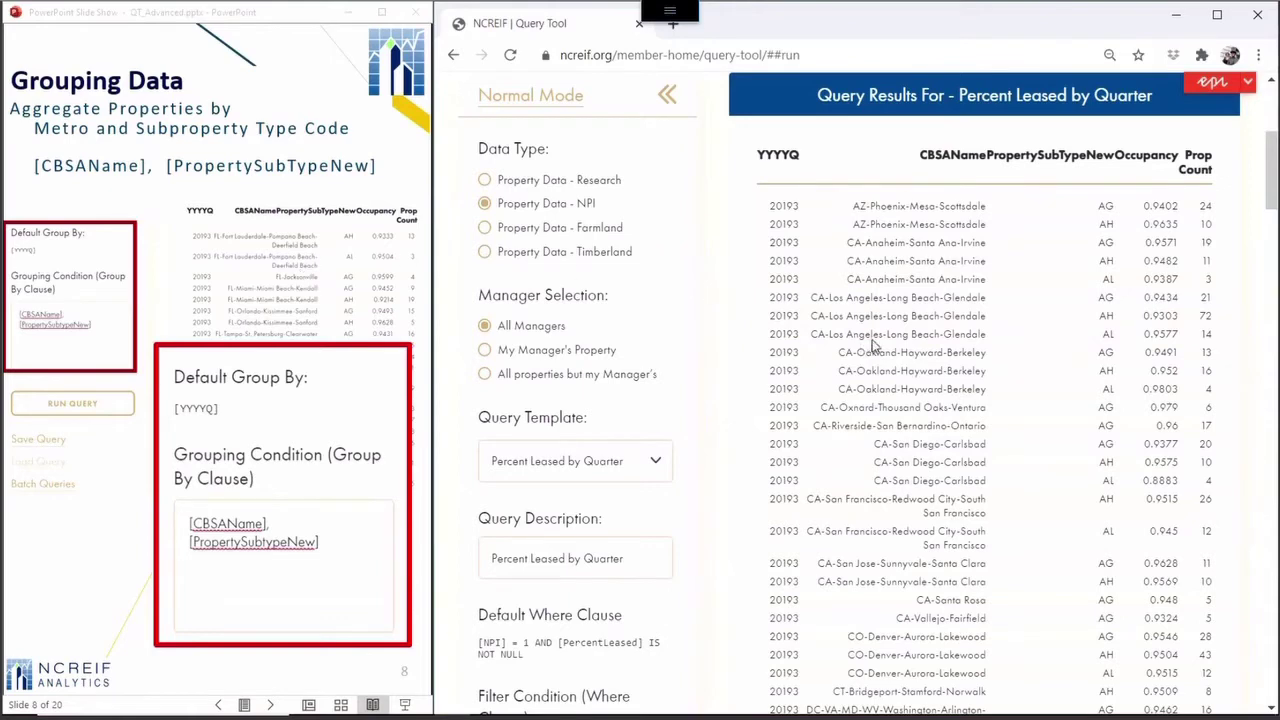
Advance the presentation to the Saving a Query slide
{"action": "left_click", "coordinate": [1272, 252]}
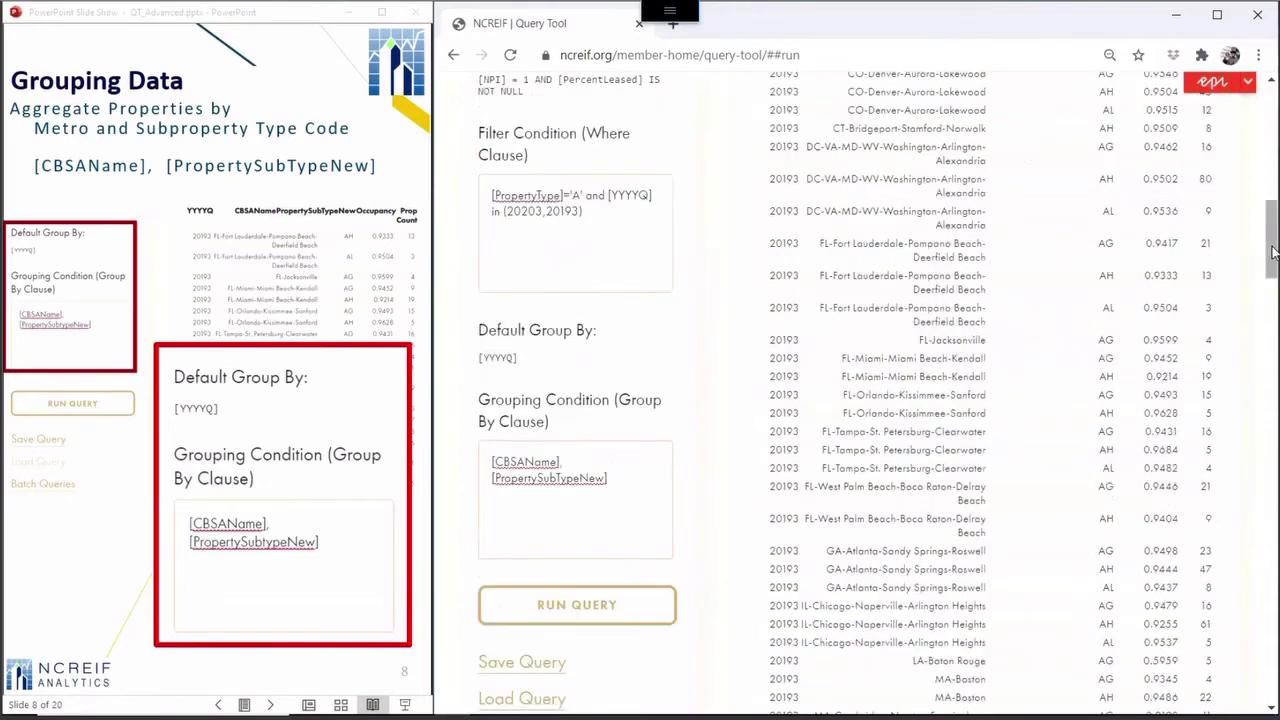
{"action": "left_click_drag", "start_coordinate": [1272, 252], "coordinate": [1275, 288]}
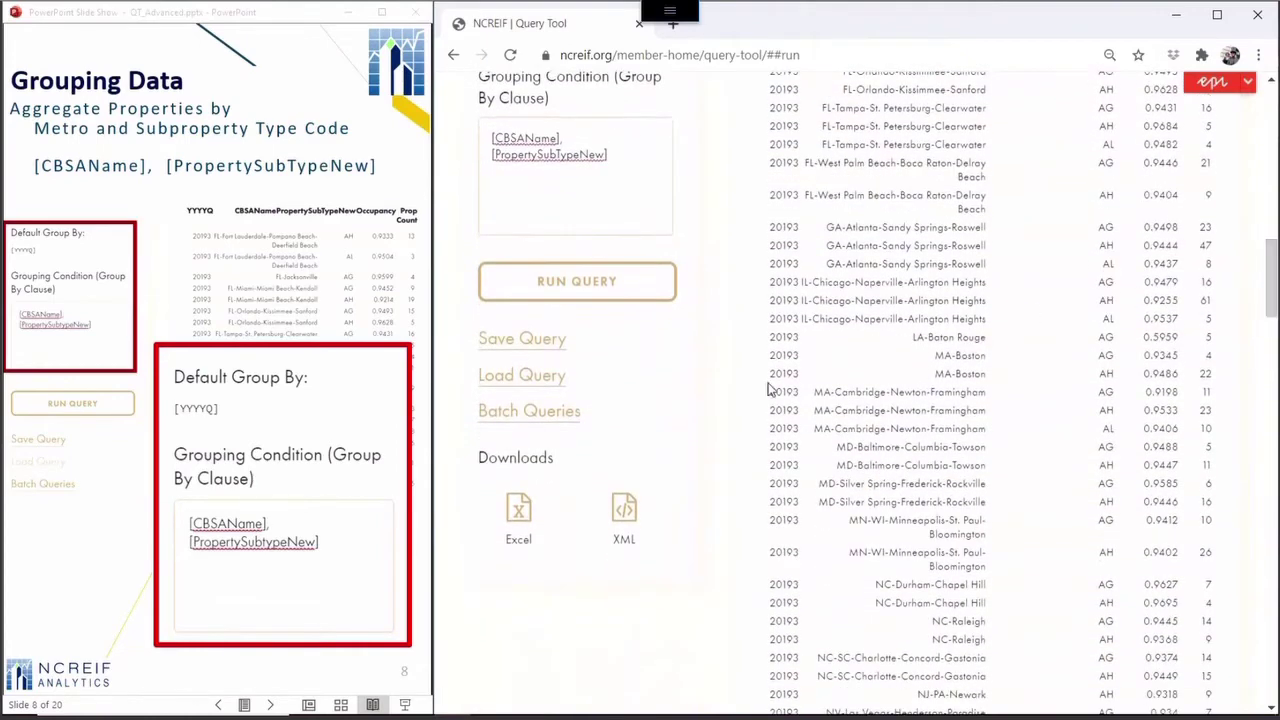
{"action": "left_click", "coordinate": [229, 283]}
{"action": "left_click", "coordinate": [229, 283]}
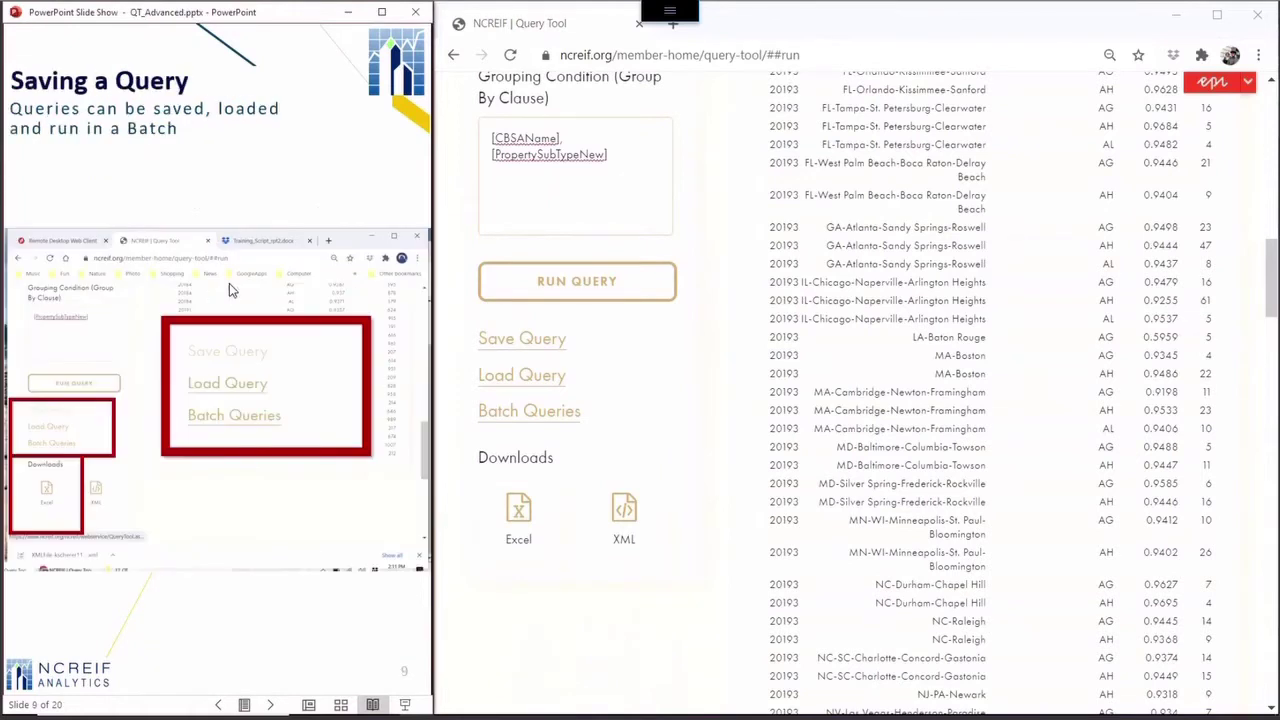
Save the grouped query as an XML file and open the site navigation menu
{"action": "left_click", "coordinate": [548, 350]}
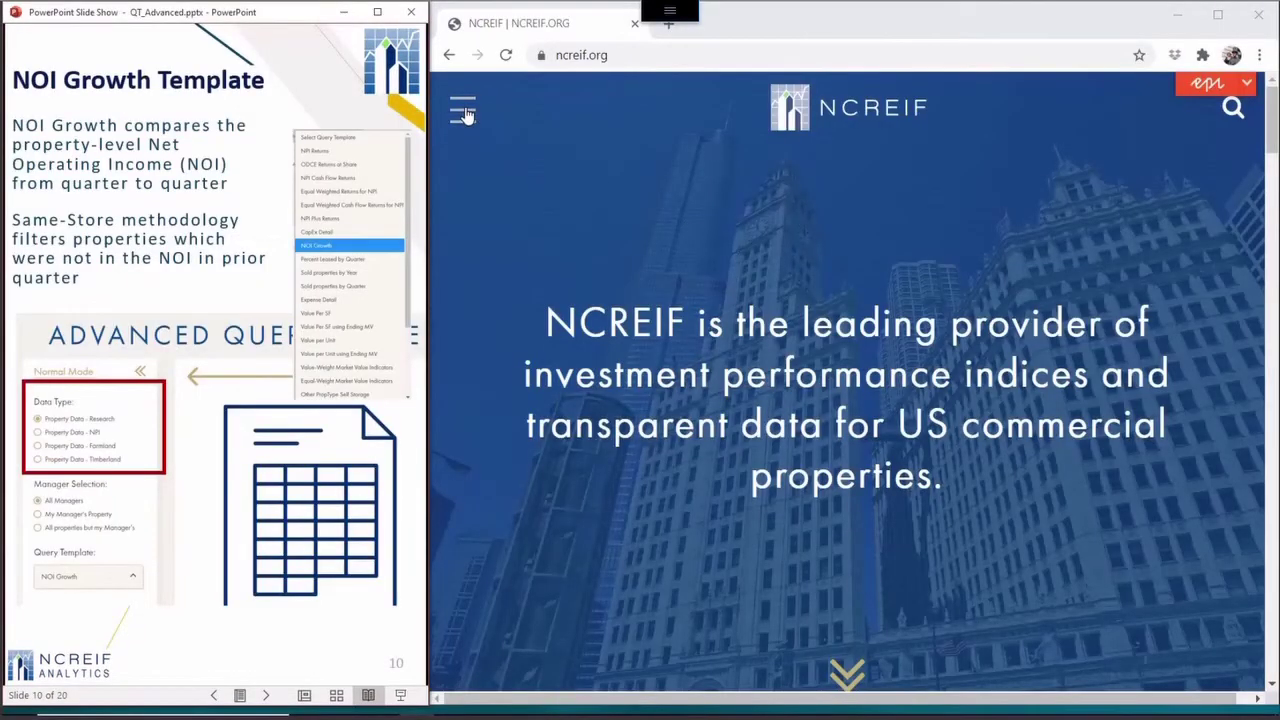
{"action": "left_click", "coordinate": [463, 112]}
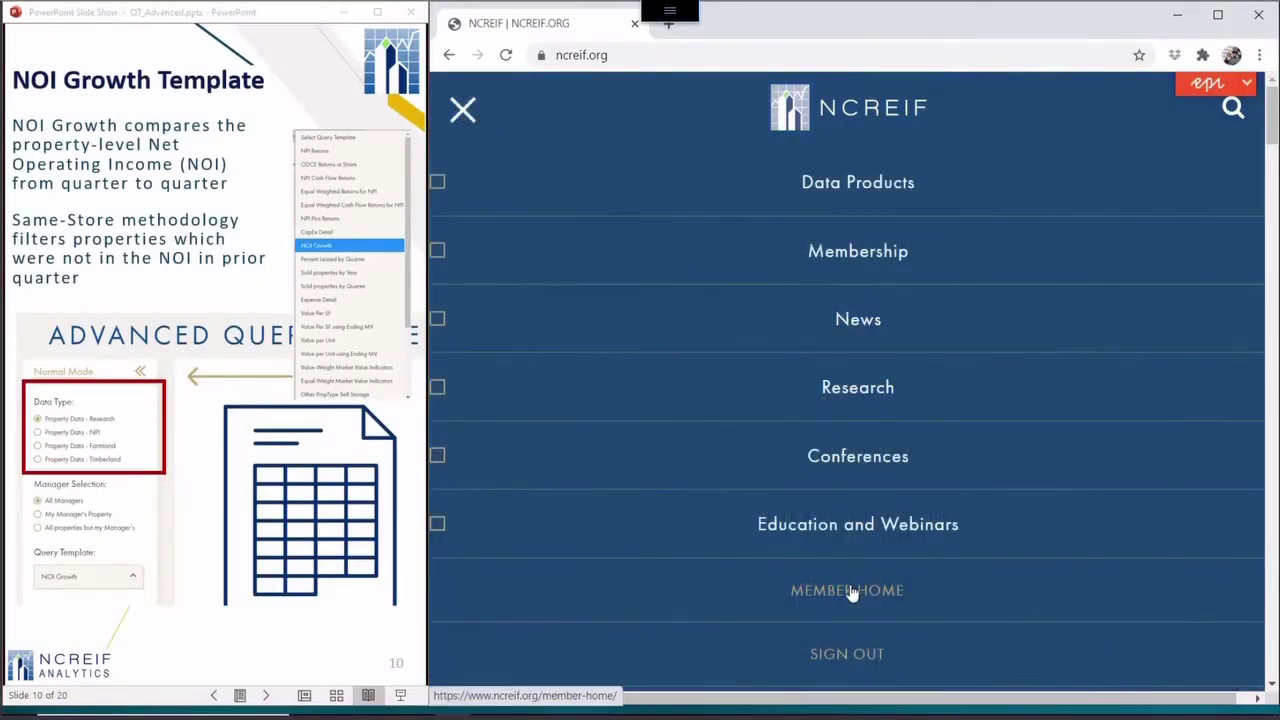
Return to the Query Tool from member home with Chrome zoomed to 90%
{"action": "left_click", "coordinate": [851, 591]}
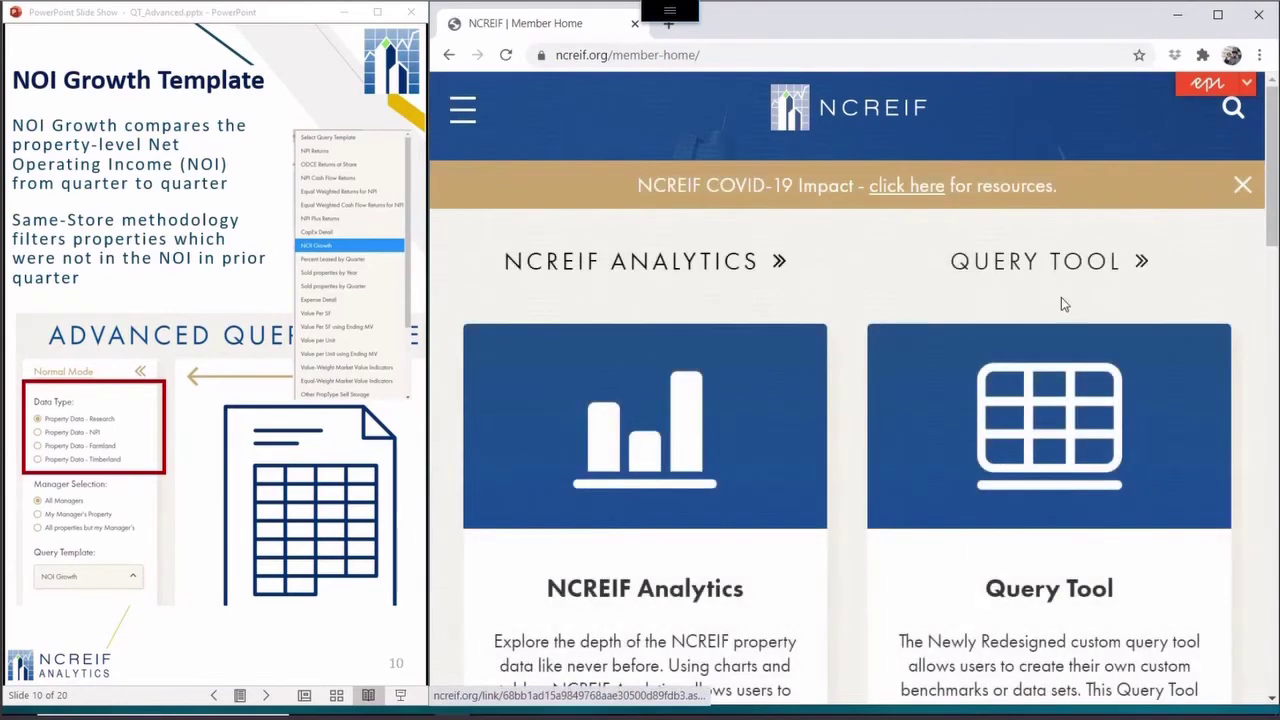
{"action": "left_click", "coordinate": [1034, 269]}
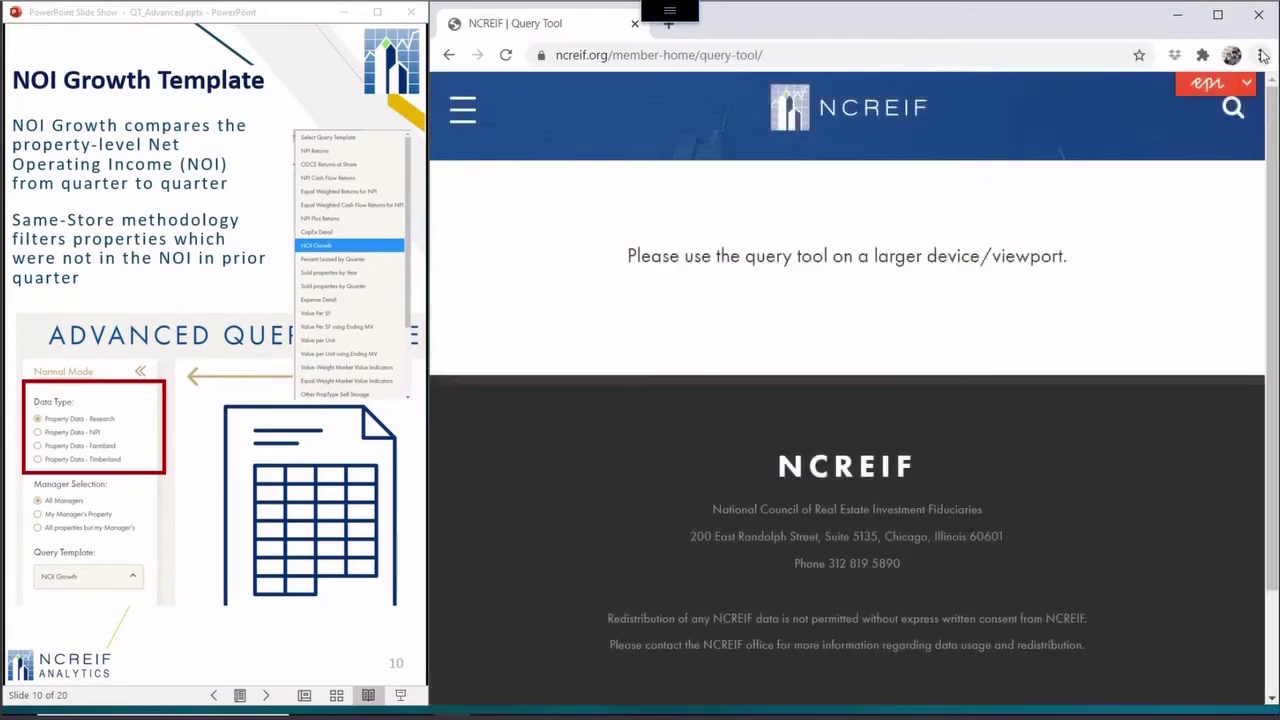
{"action": "left_click", "coordinate": [1262, 56]}
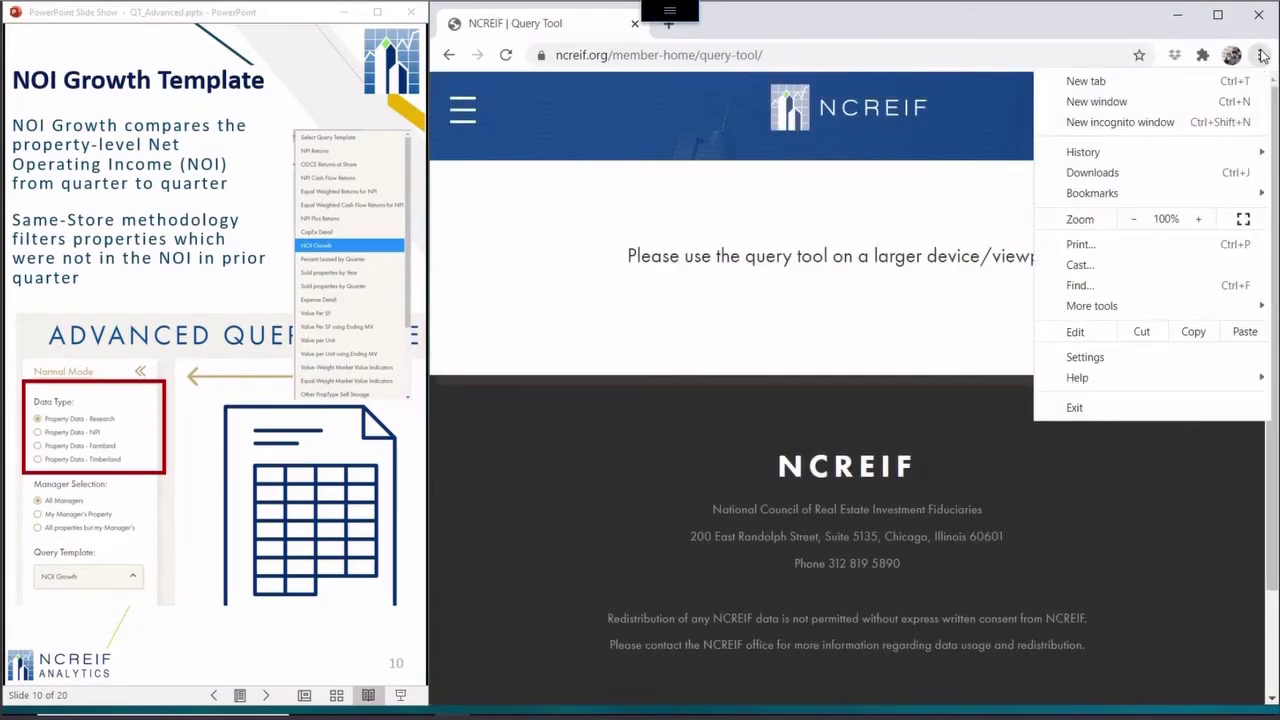
{"action": "left_click", "coordinate": [1134, 221]}
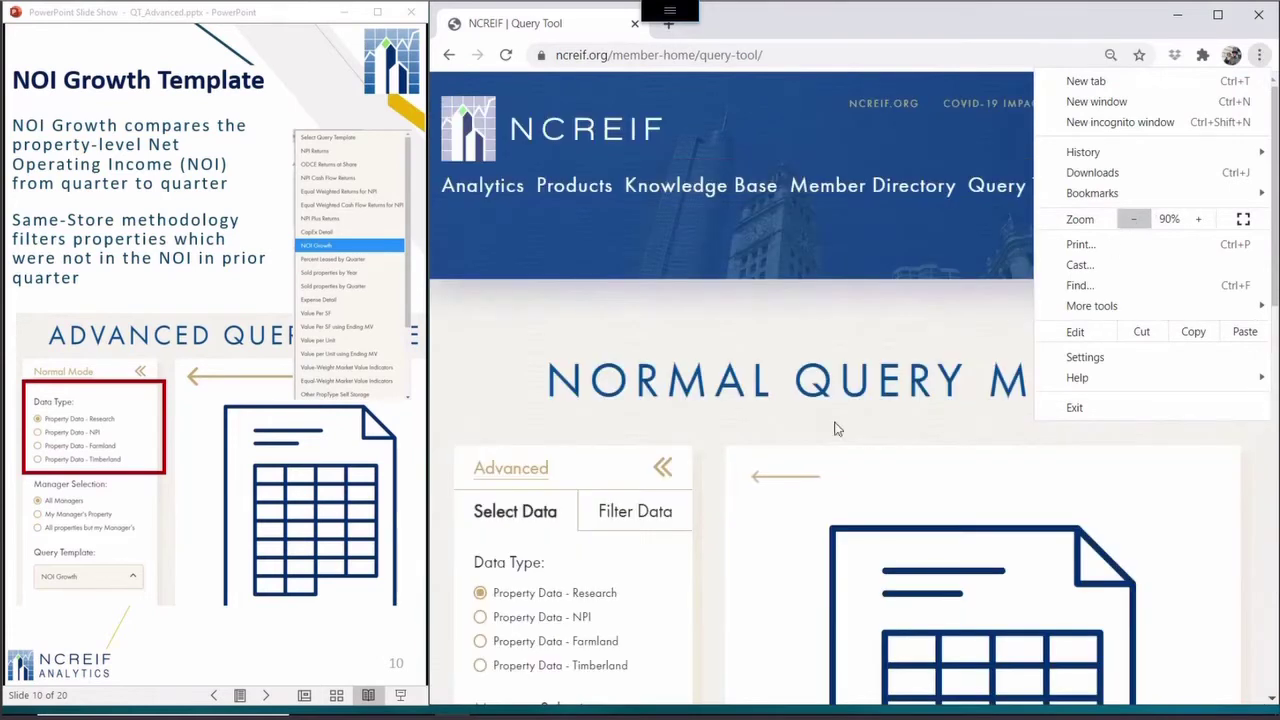
Switch to Advanced Query Mode and select the NOI Growth template
{"action": "left_click", "coordinate": [516, 477]}
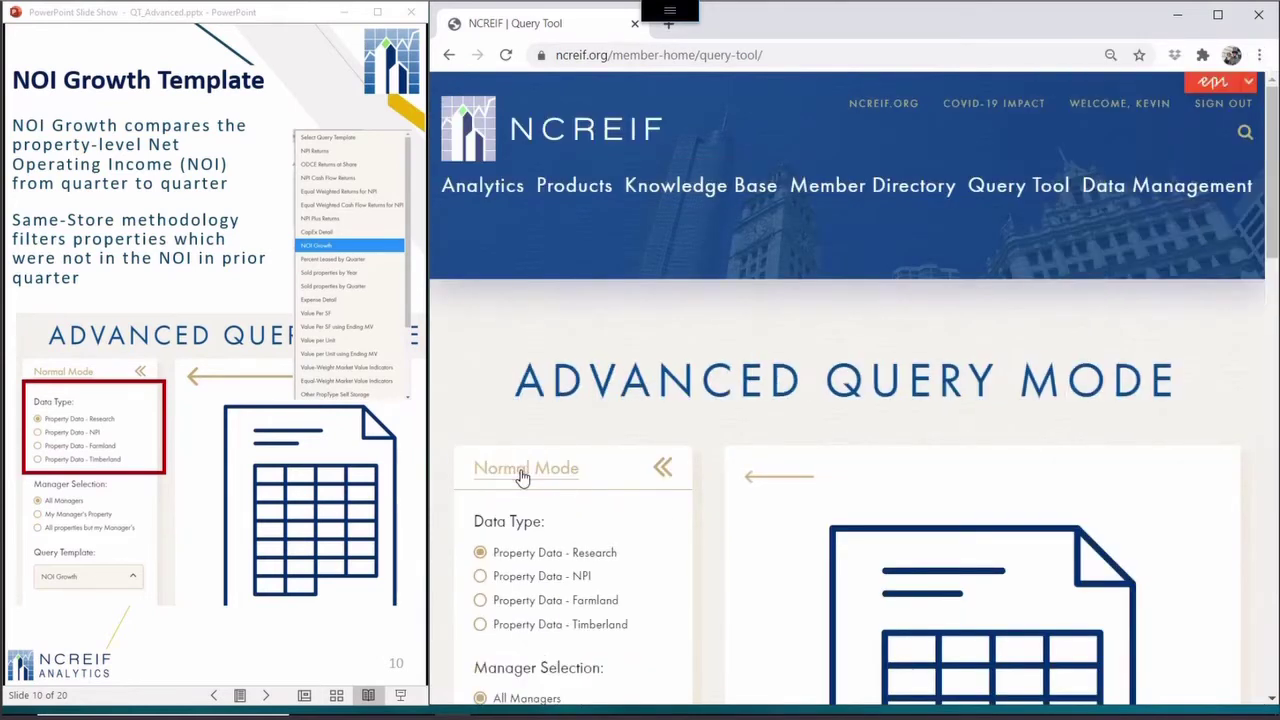
{"action": "left_click", "coordinate": [1270, 272]}
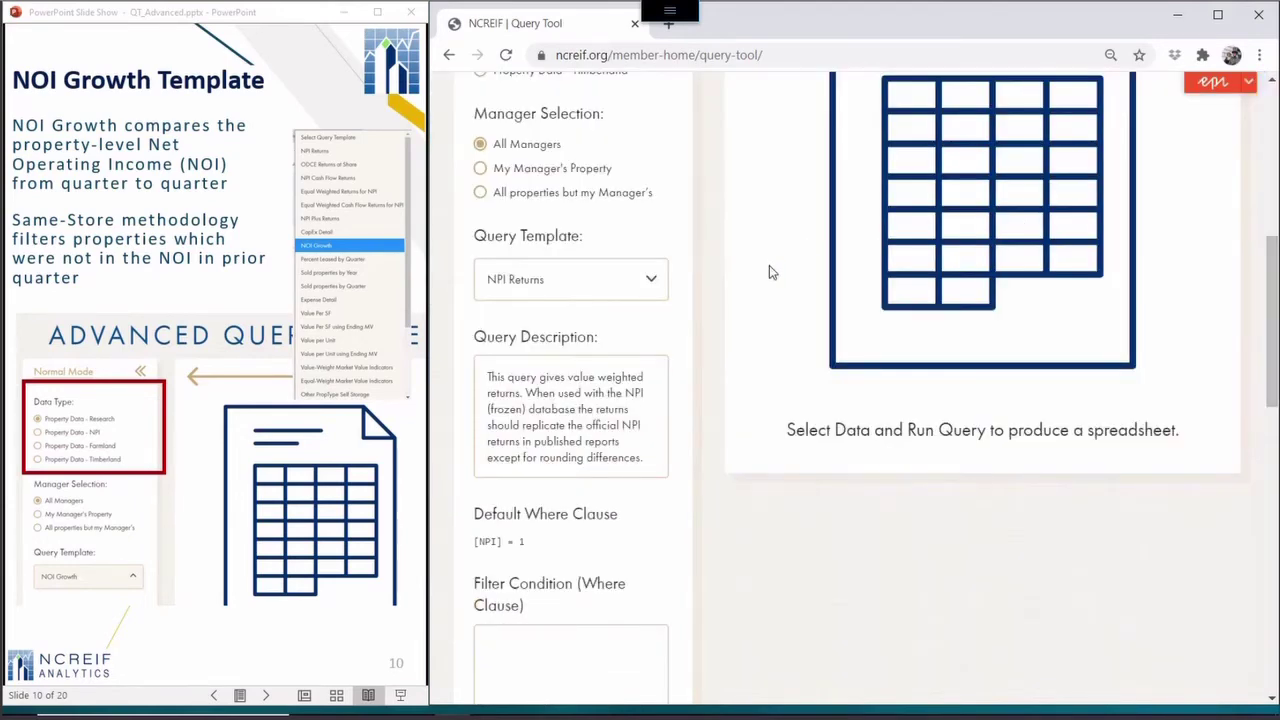
{"action": "left_click", "coordinate": [574, 286]}
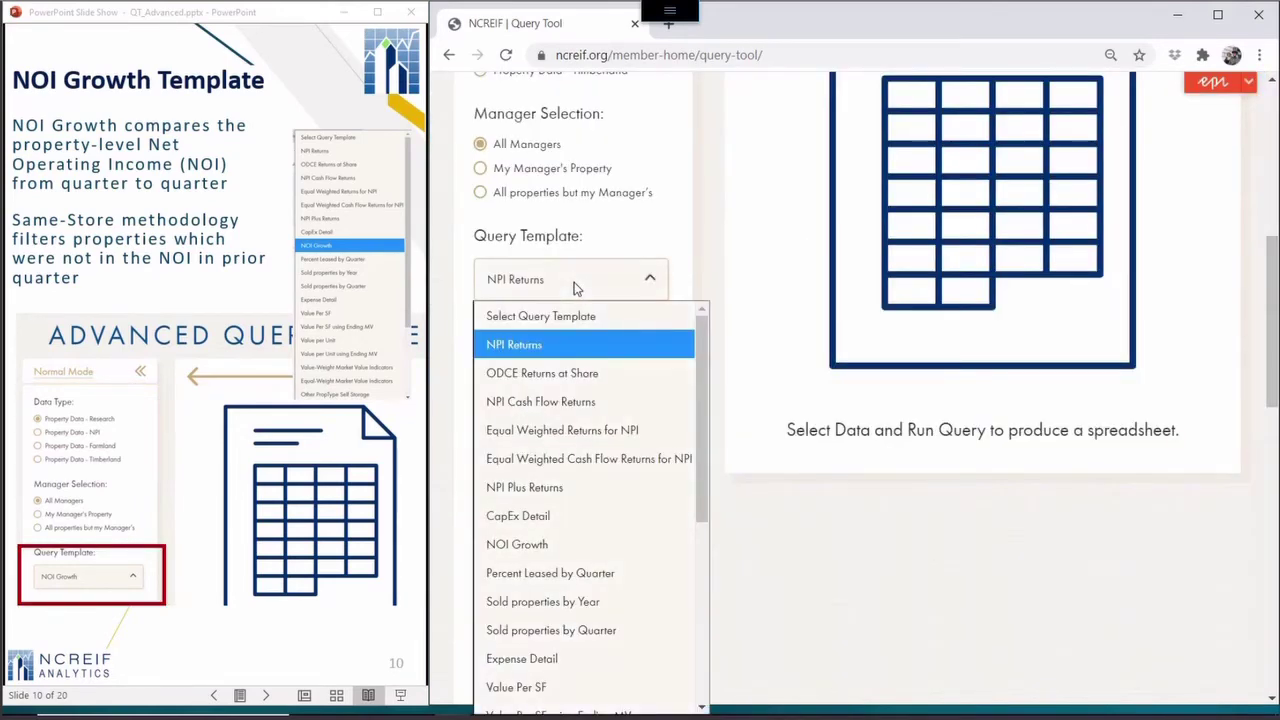
{"action": "left_click", "coordinate": [535, 546]}
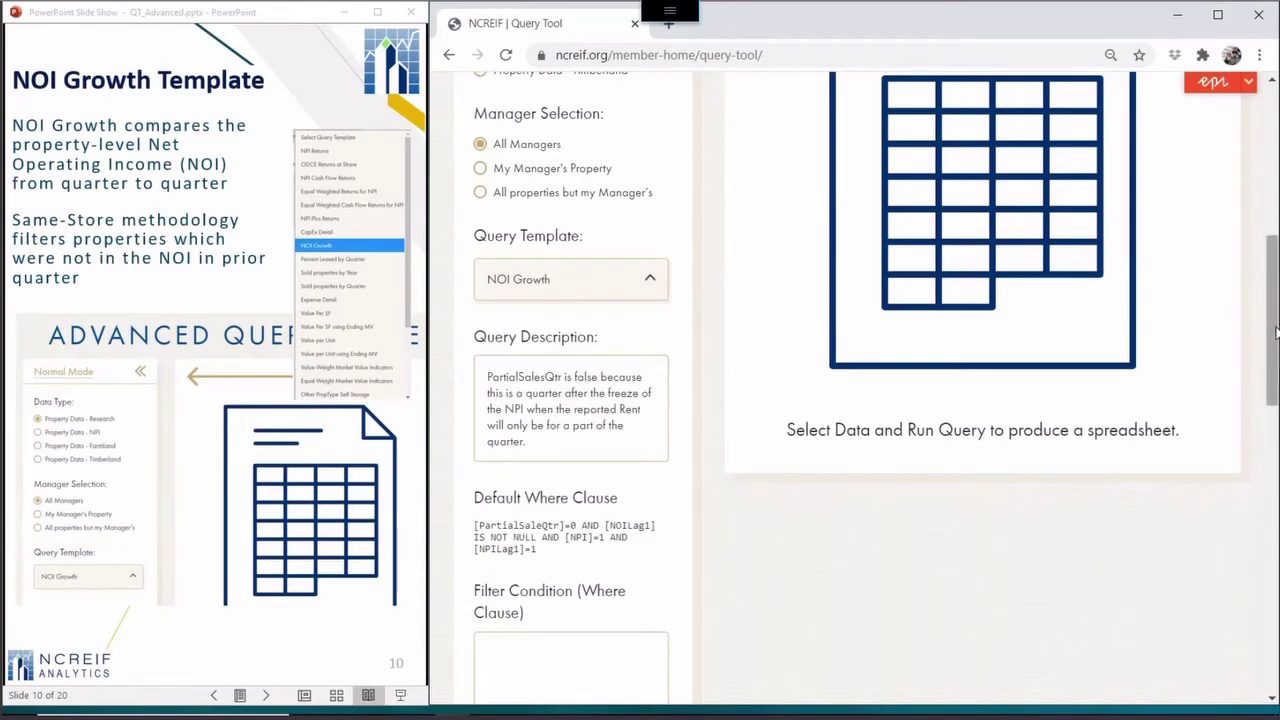
{"action": "left_click_drag", "start_coordinate": [1274, 332], "coordinate": [1274, 420]}
Advance the presentation slides to the same-store example
{"action": "left_click", "coordinate": [570, 320]}
{"action": "left_click", "coordinate": [237, 325]}
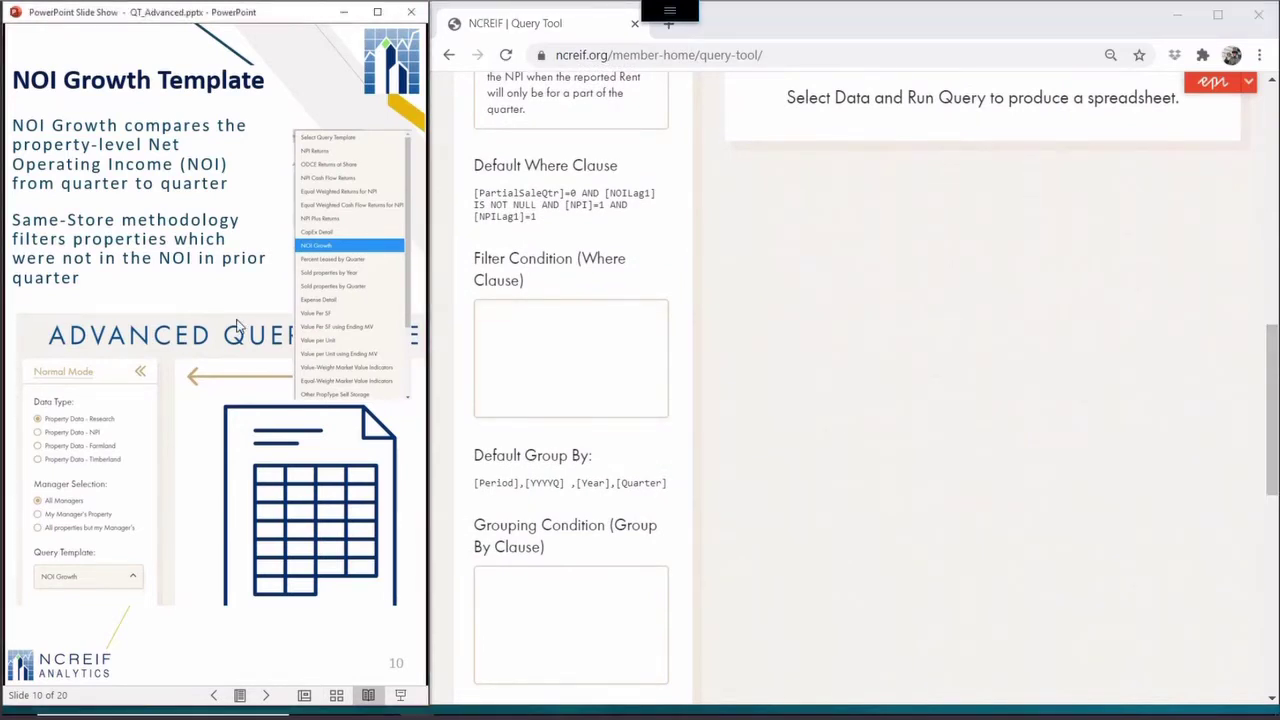
{"action": "left_click", "coordinate": [237, 325]}
{"action": "left_click", "coordinate": [519, 322]}
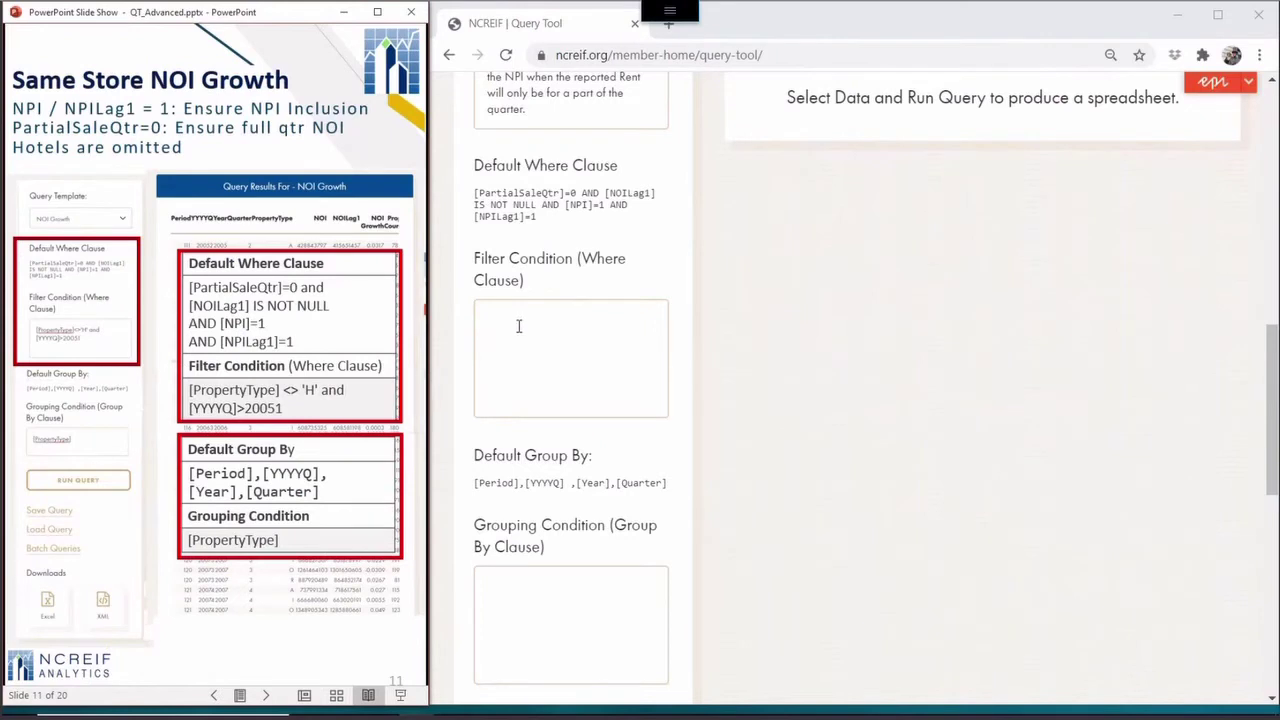
Filter to [PropertyType]<>'H' and [YYYYQ]>20051, grouping by [PropertyType]
{"action": "left_click", "coordinate": [519, 326]}
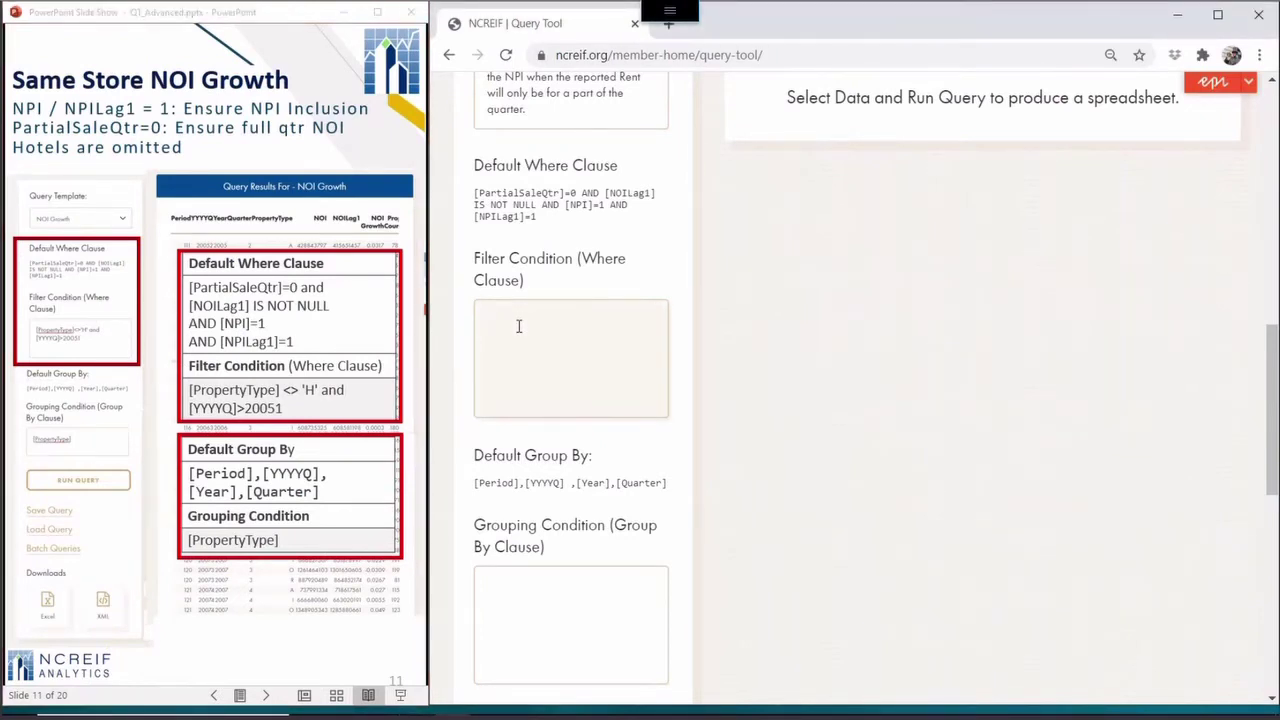
{"action": "type", "text": "[PropertyType]<>'H"}
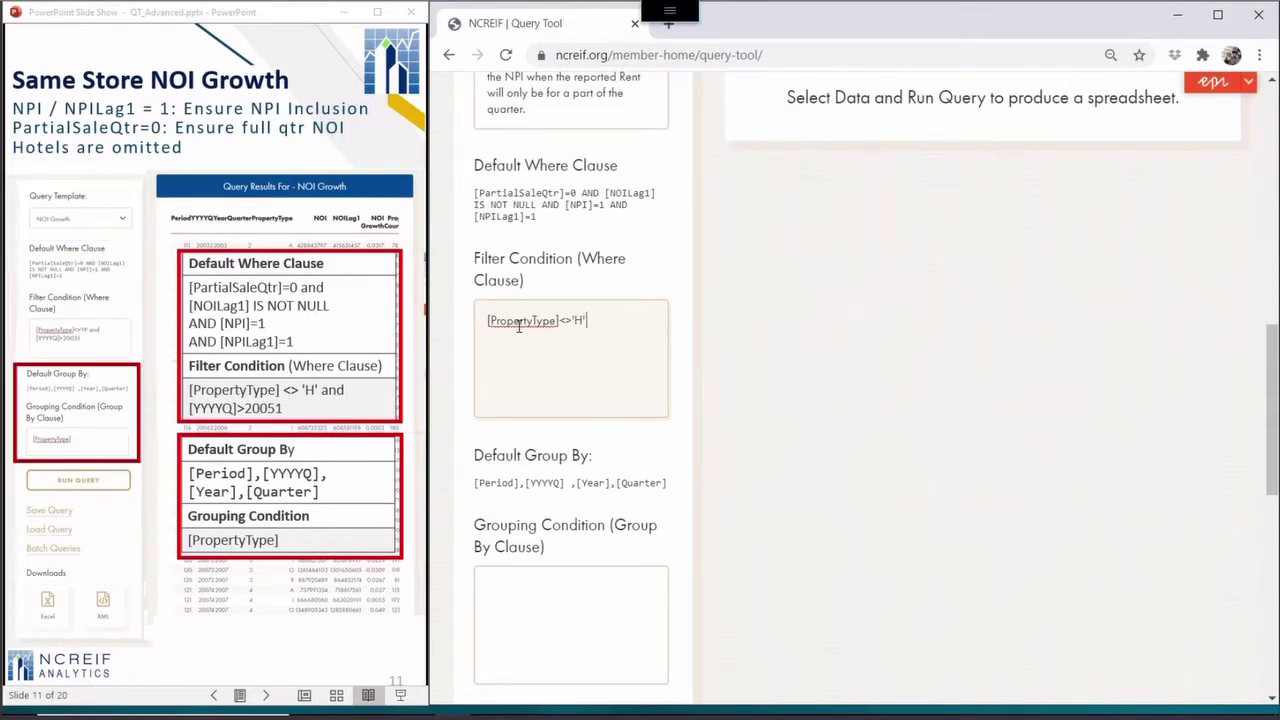
{"action": "type", "text": "' and ["}
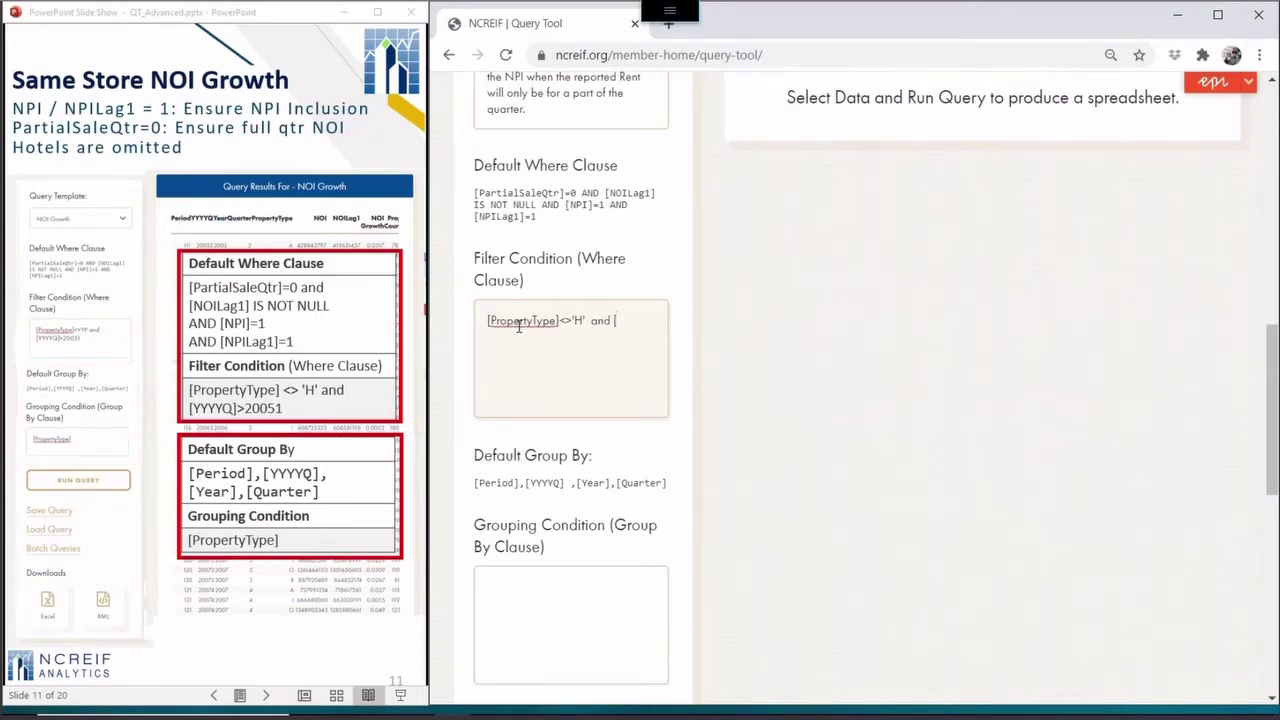
{"action": "type", "text": "YYYYQ]>20051"}
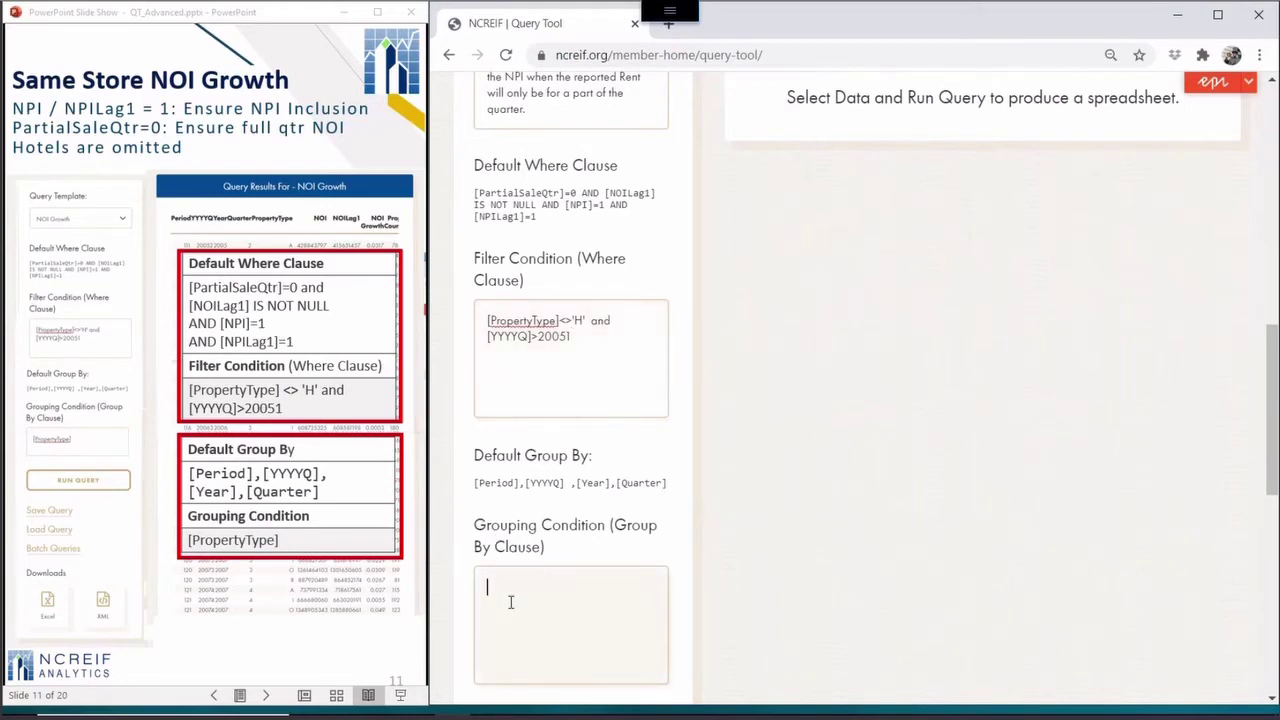
{"action": "type", "text": "[PropertyType]"}
Run the NOI Growth query, then upload the most recent saved XML query file
{"action": "scroll", "coordinate": [1143, 337], "scroll_direction": "down", "scroll_amount": 1}
{"action": "left_click", "coordinate": [572, 645]}
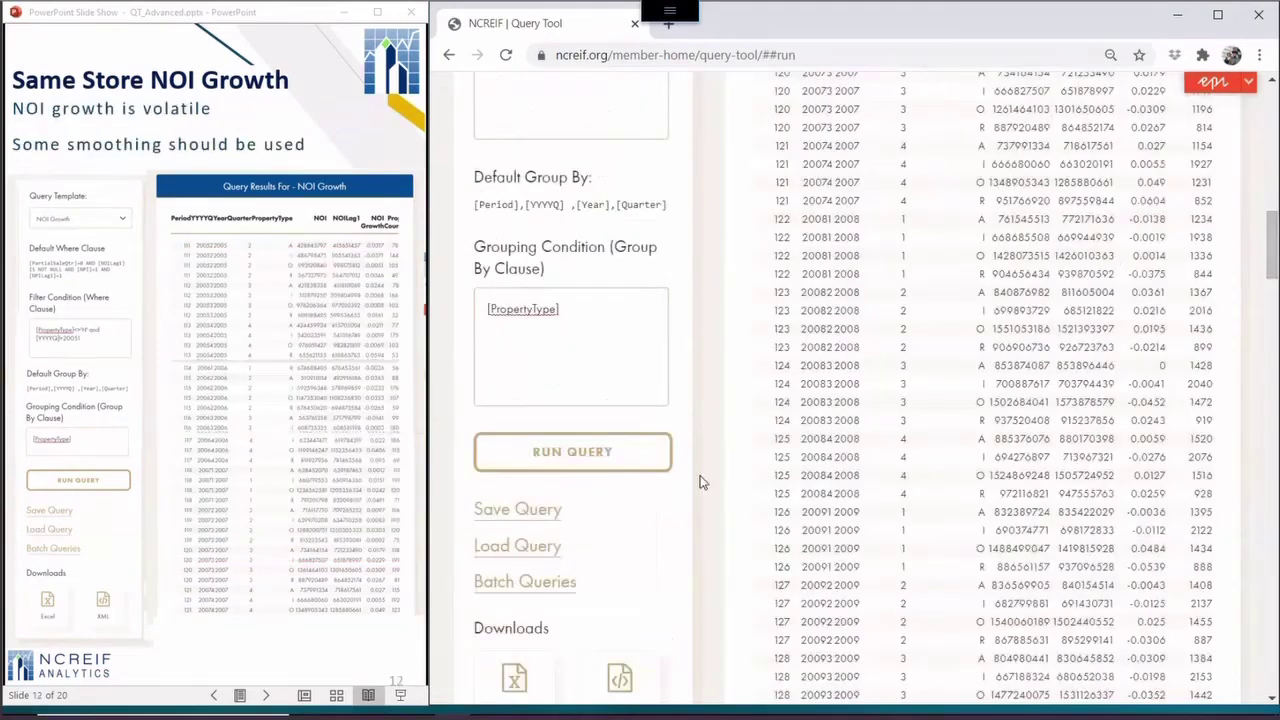
{"action": "left_click", "coordinate": [530, 558]}
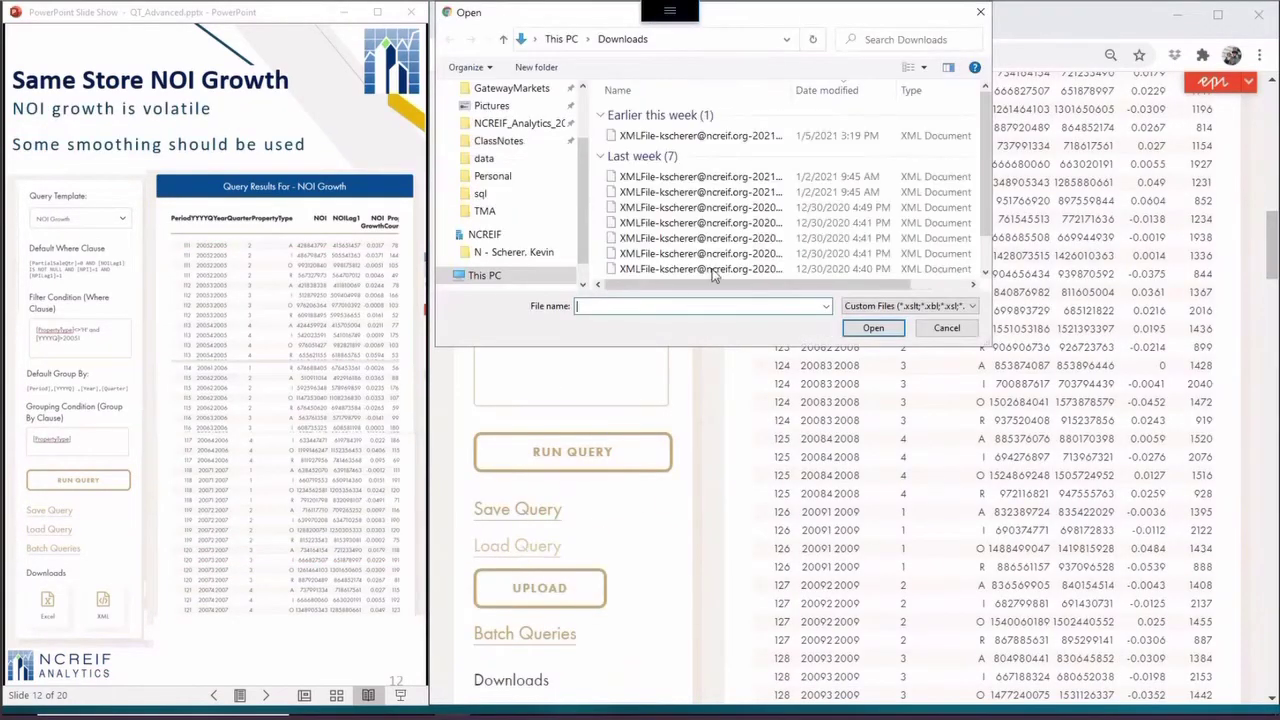
{"action": "double_click", "coordinate": [695, 141]}
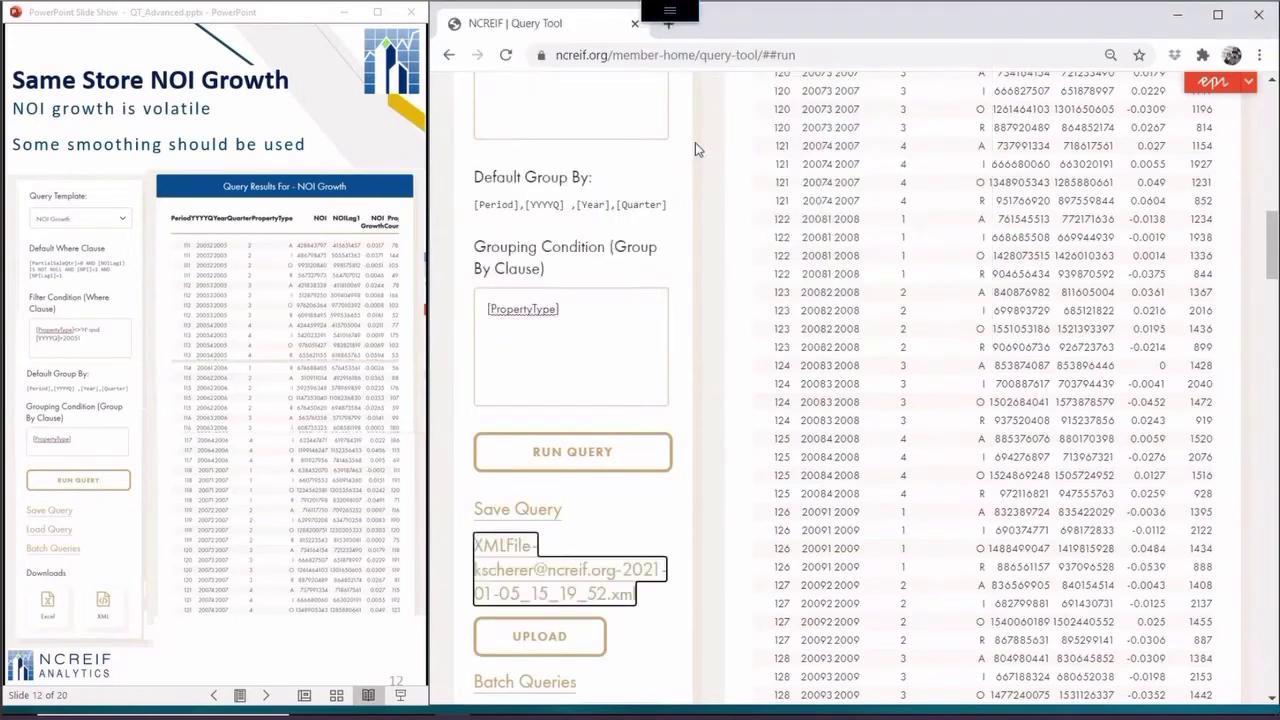
{"action": "left_click", "coordinate": [555, 650]}
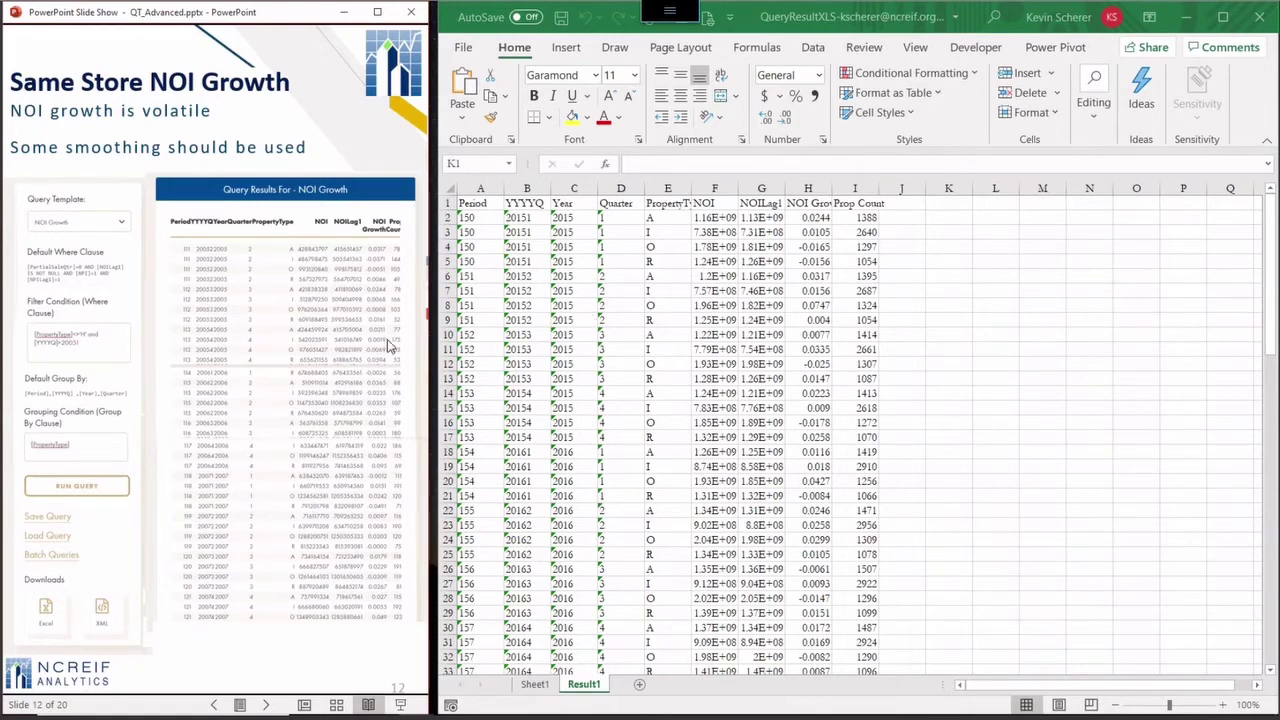
Inspect the NOI, NOILag1 and NOI Growth values in F2, G2 and H2 of the results workbook
{"action": "left_click", "coordinate": [303, 397]}
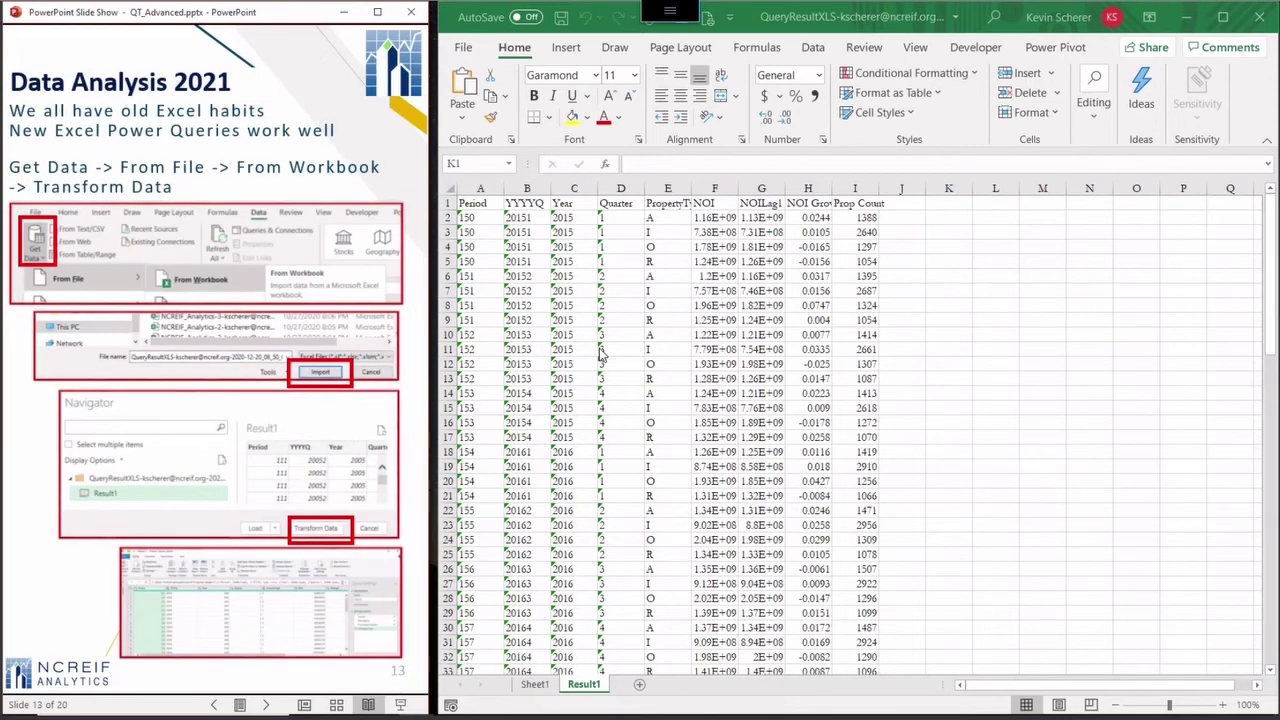
{"action": "left_click", "coordinate": [722, 218]}
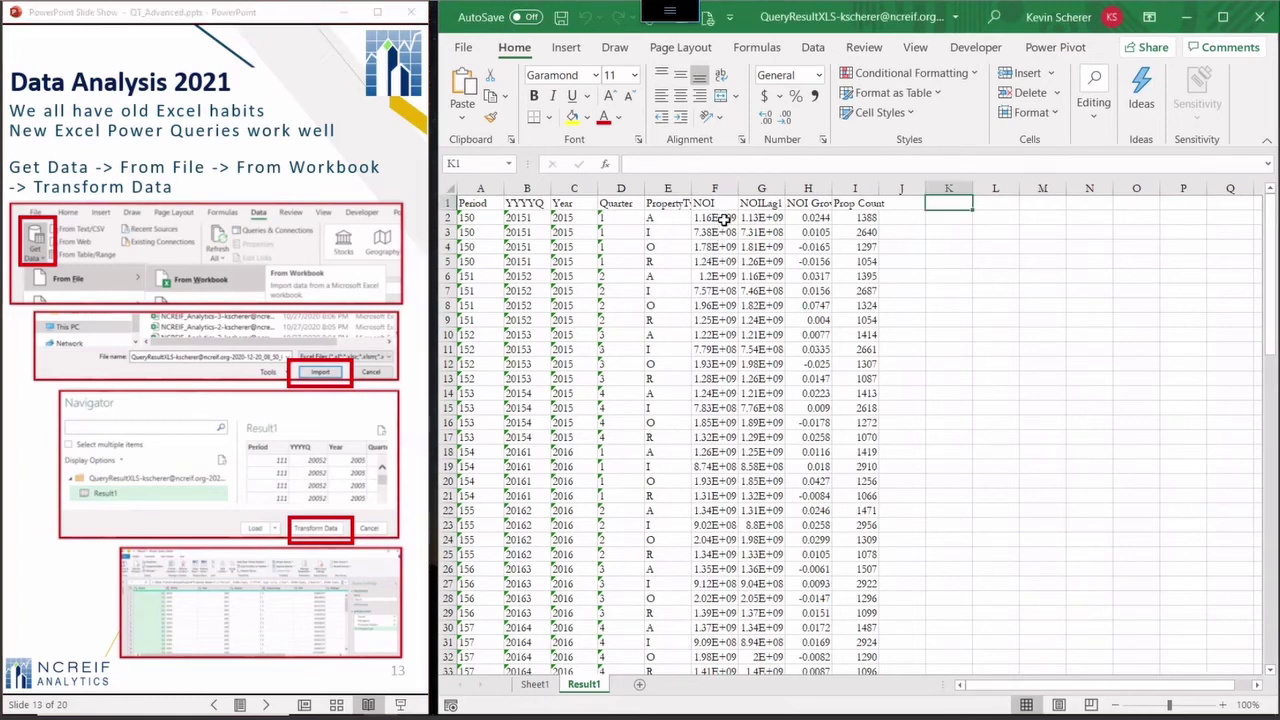
{"action": "left_click", "coordinate": [722, 219]}
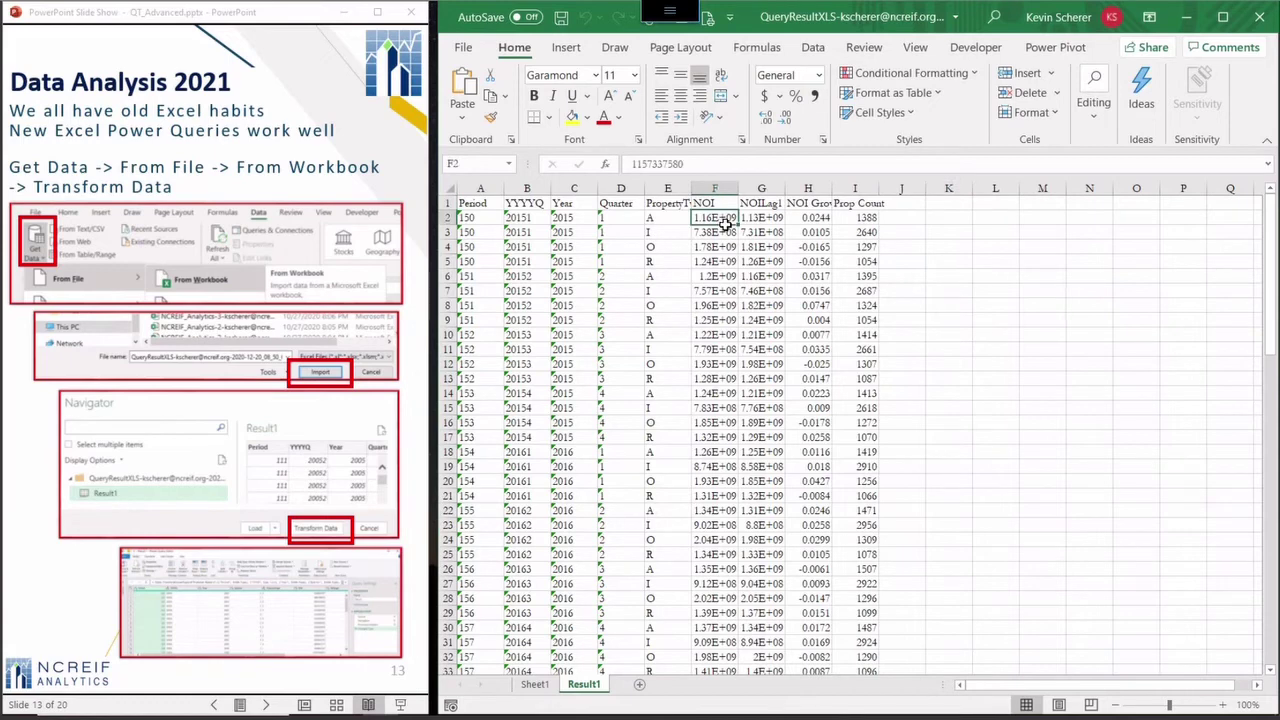
{"action": "left_click", "coordinate": [772, 222]}
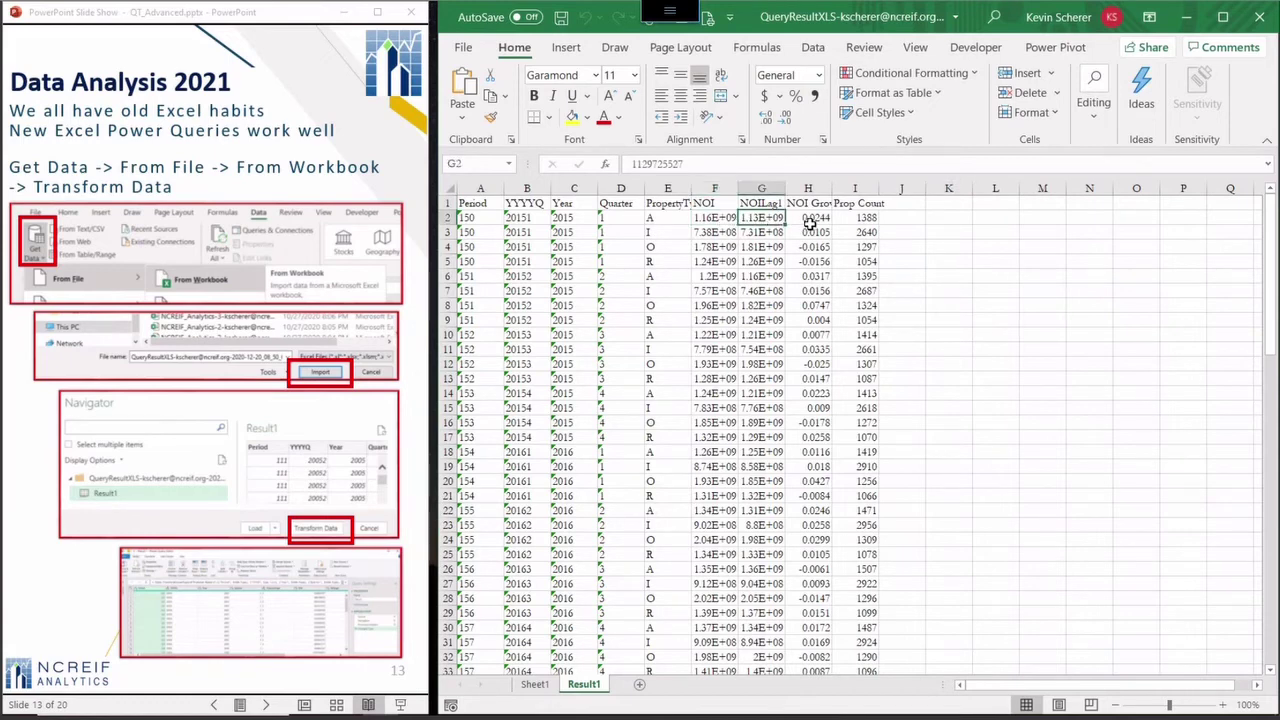
{"action": "left_click", "coordinate": [811, 224]}
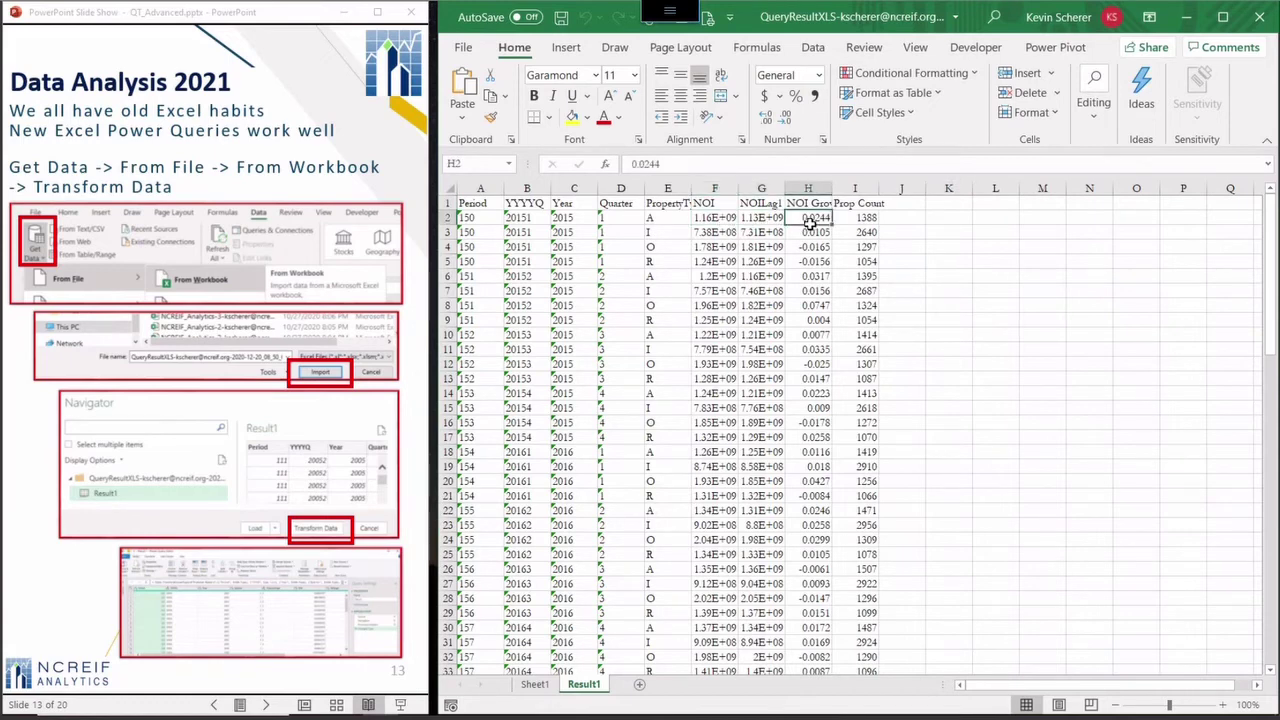
Enter the check formula =F2/G2-1 in K2, giving 0.024441
{"action": "left_click", "coordinate": [953, 222]}
{"action": "type", "text": "="}
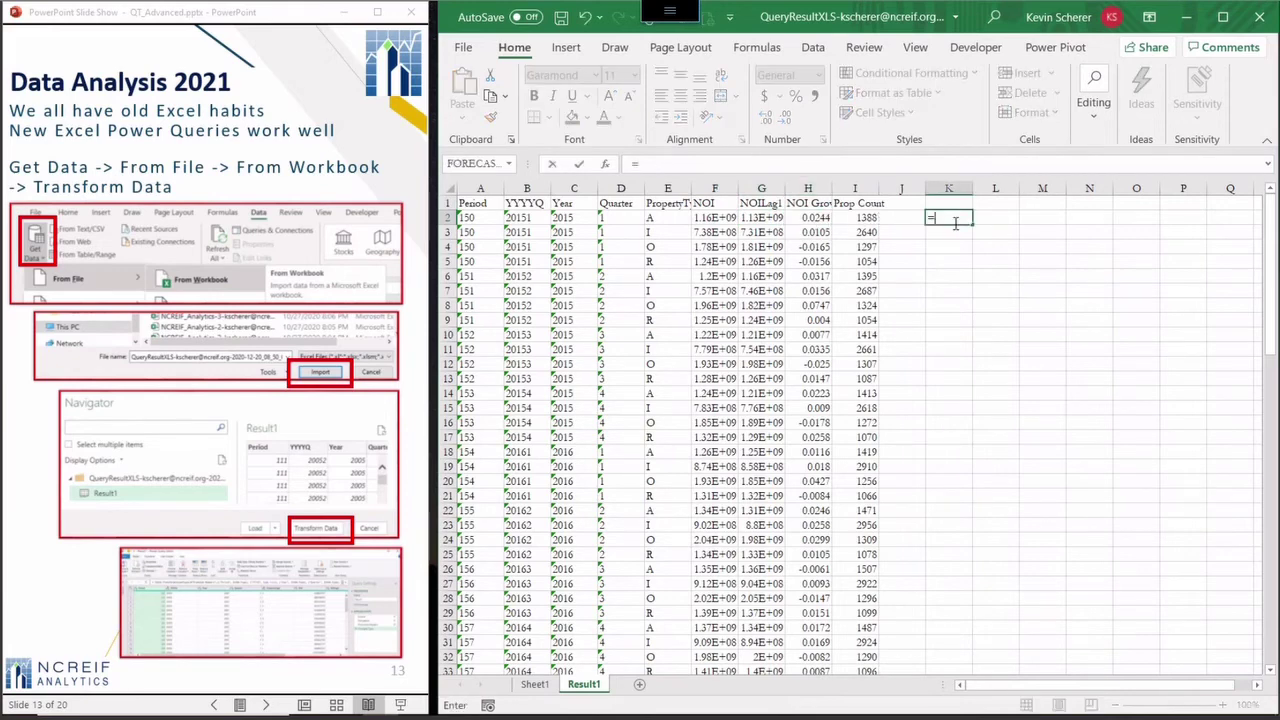
{"action": "key", "text": "Left"}
{"action": "key", "text": "Left"}
{"action": "key", "text": "Left"}
{"action": "key", "text": "Left"}
{"action": "key", "text": "Left"}
{"action": "type", "text": "/"}
{"action": "key", "text": "Left"}
{"action": "key", "text": "Left"}
{"action": "key", "text": "Left"}
{"action": "key", "text": "Left"}
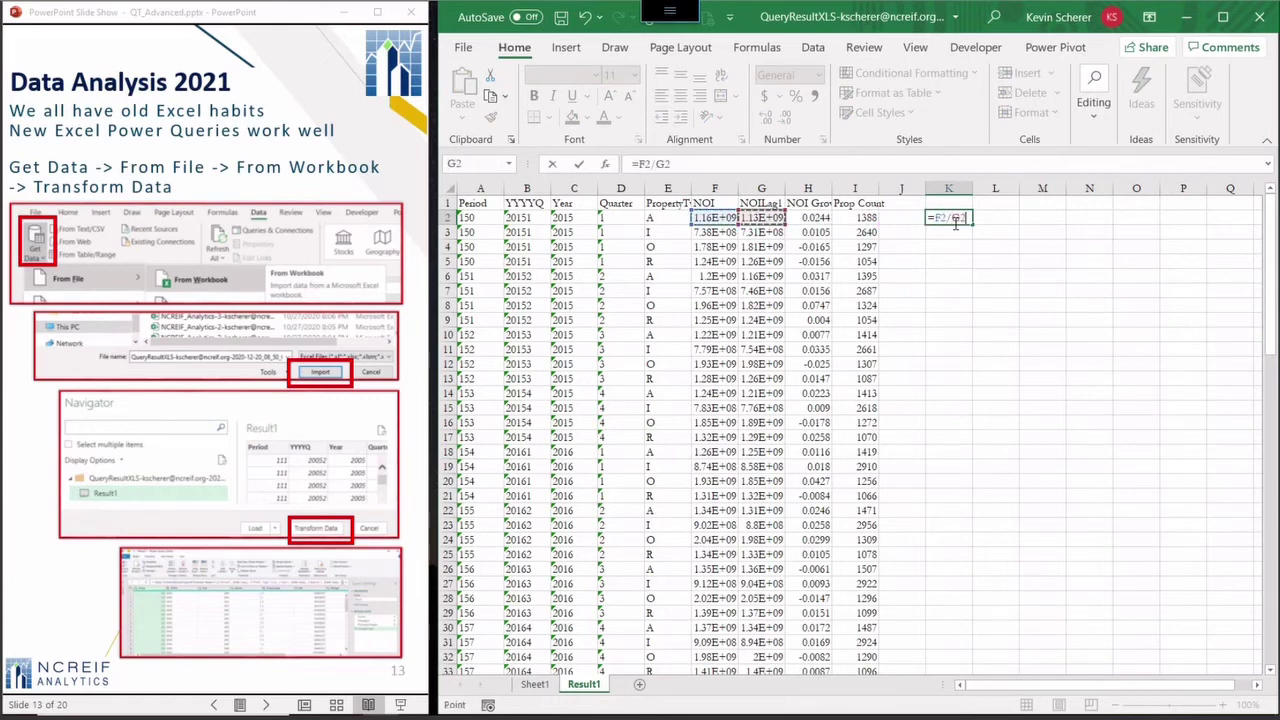
{"action": "key", "text": "Return"}
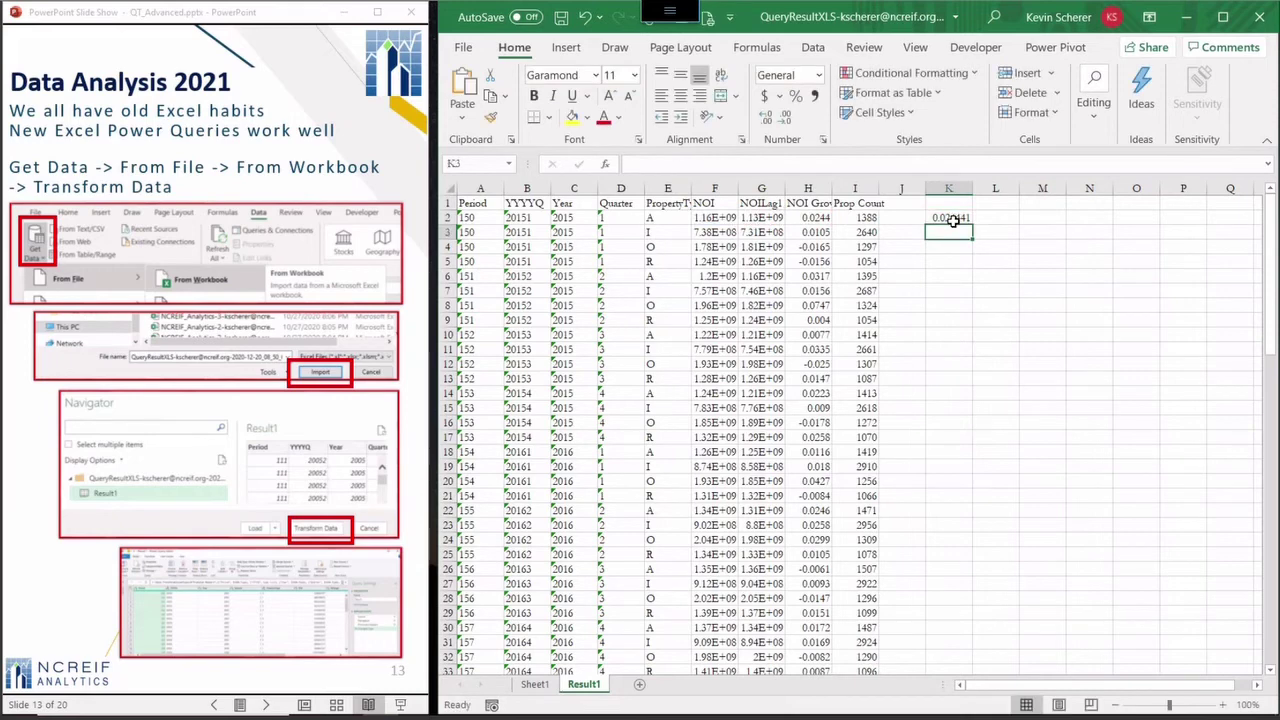
{"action": "left_click", "coordinate": [953, 218]}
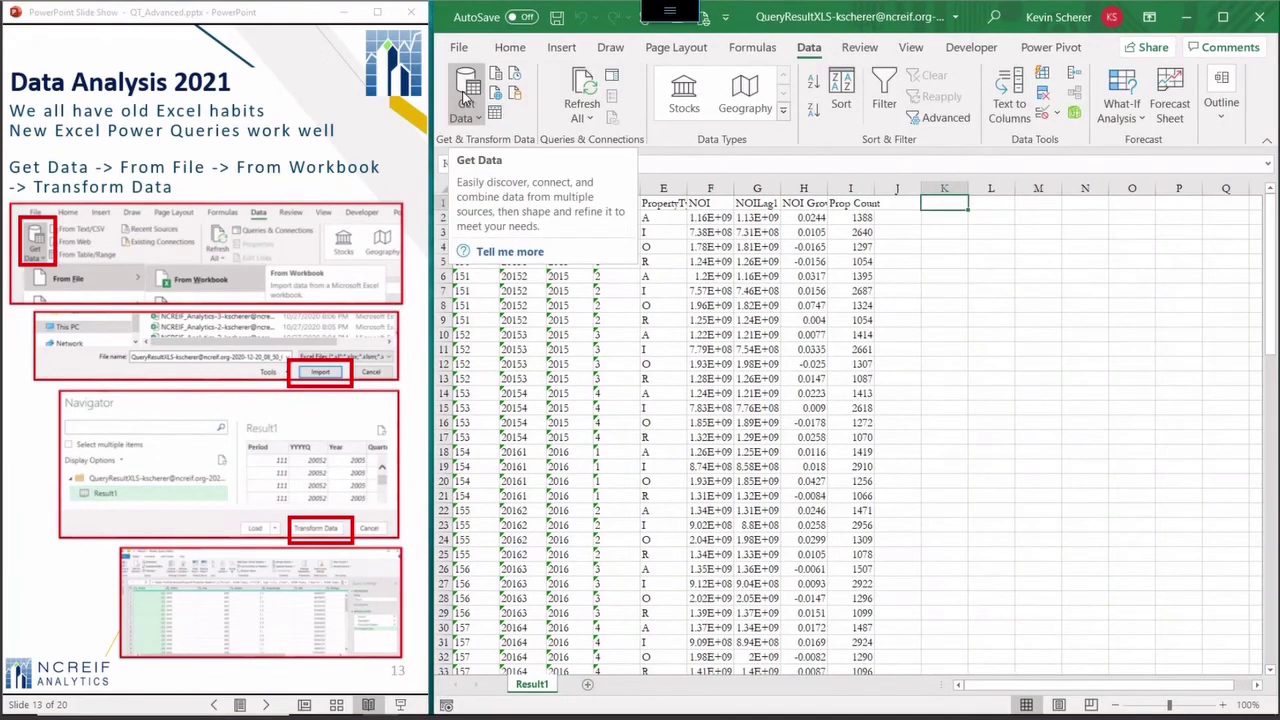
Import the Result1 table from the downloaded QueryResultXLS workbook into the Power Query Editor
{"action": "left_click", "coordinate": [465, 97]}
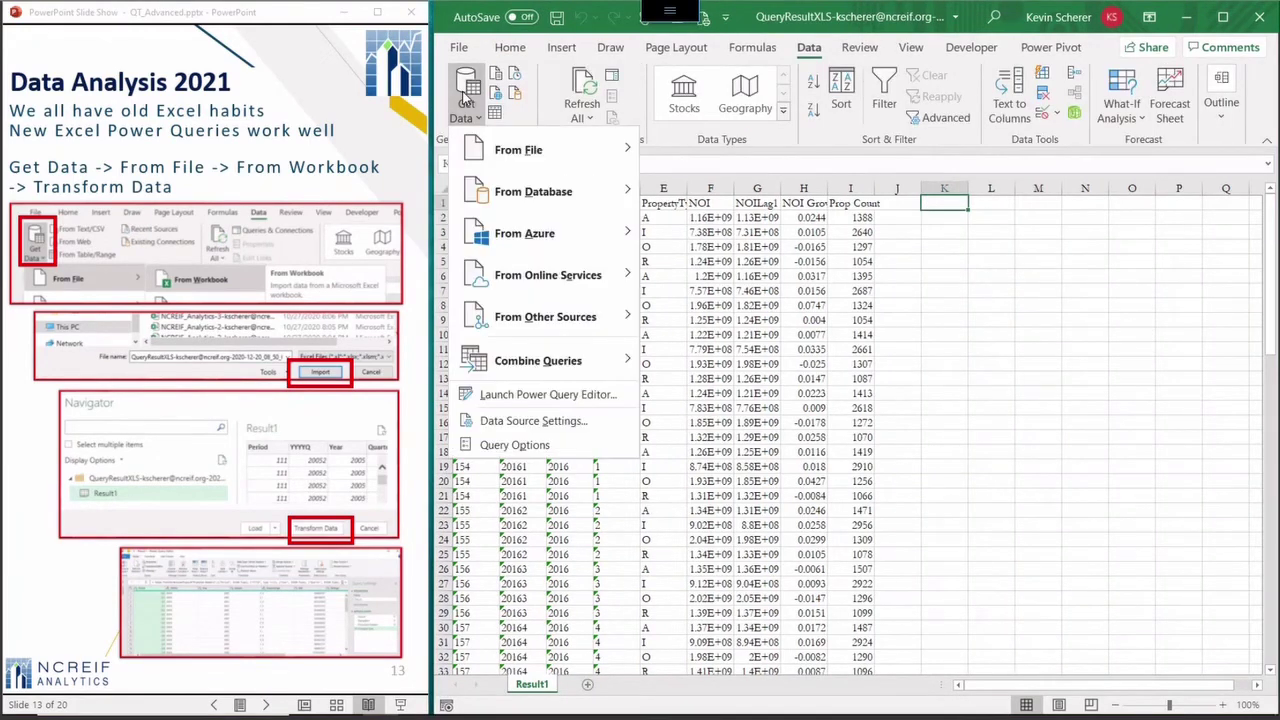
{"action": "mouse_move", "coordinate": [506, 150]}
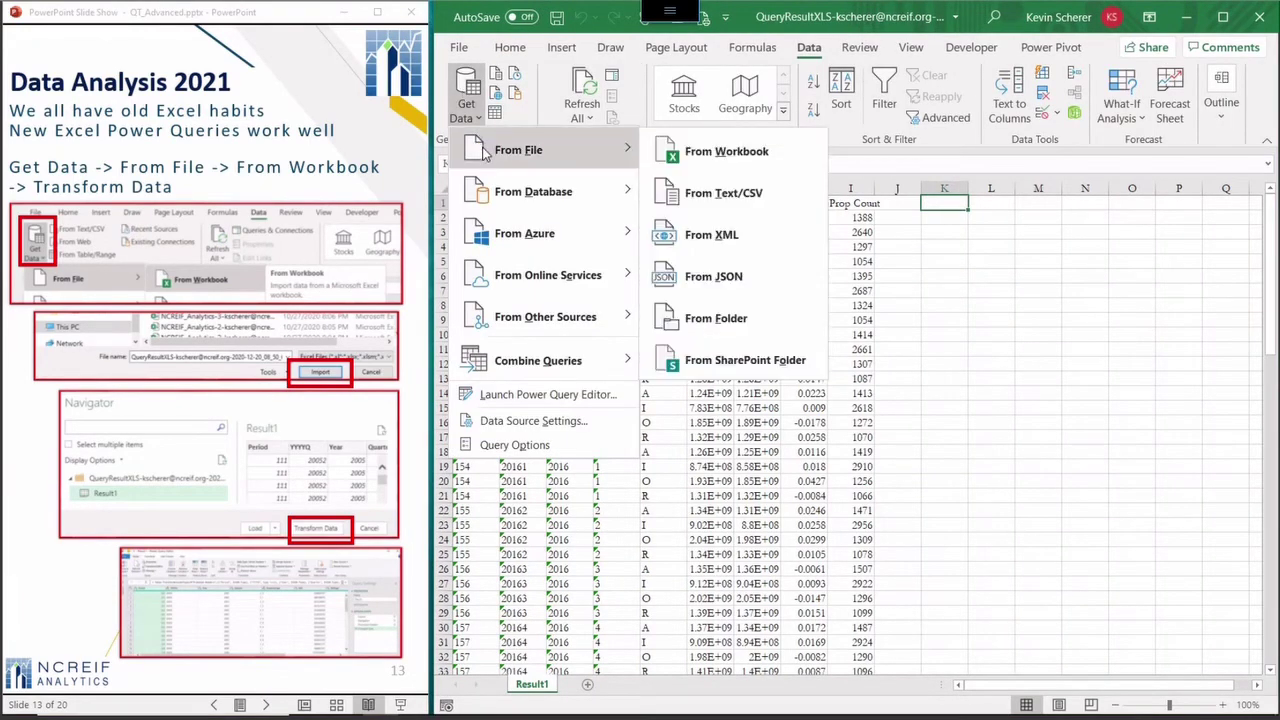
{"action": "left_click", "coordinate": [693, 151]}
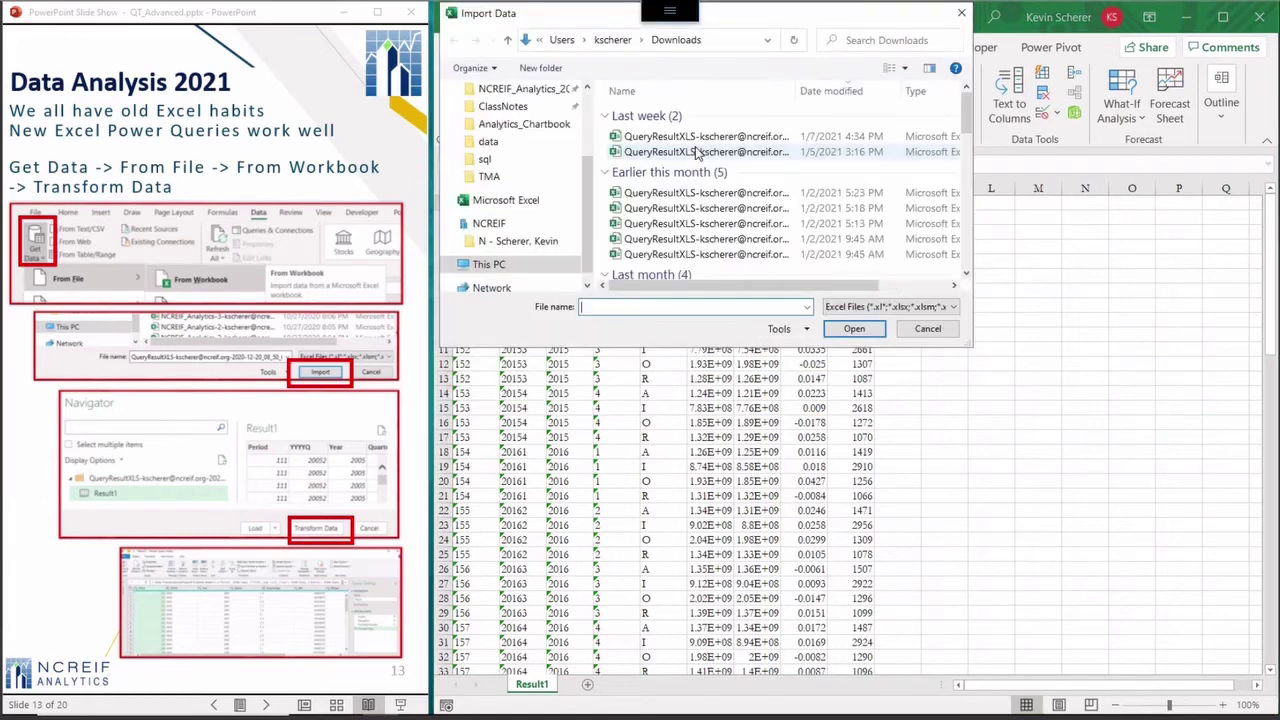
{"action": "left_click", "coordinate": [648, 193]}
{"action": "left_click", "coordinate": [853, 329]}
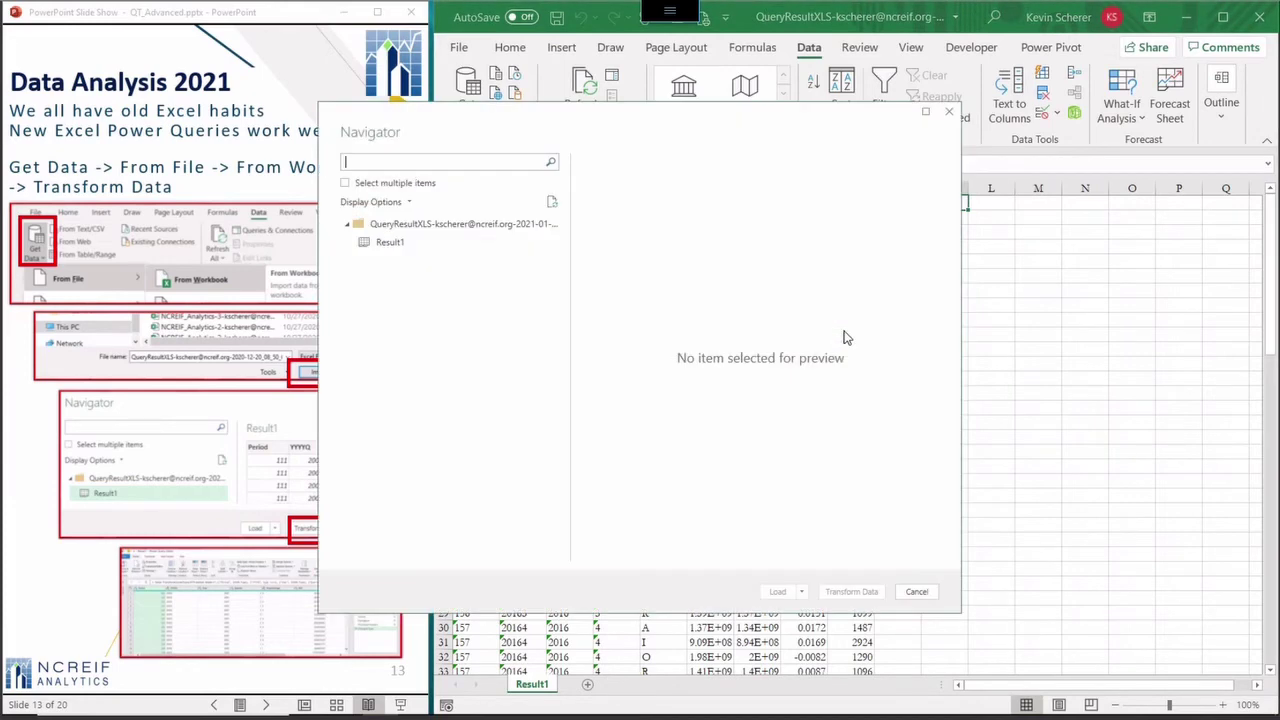
{"action": "left_click", "coordinate": [386, 248]}
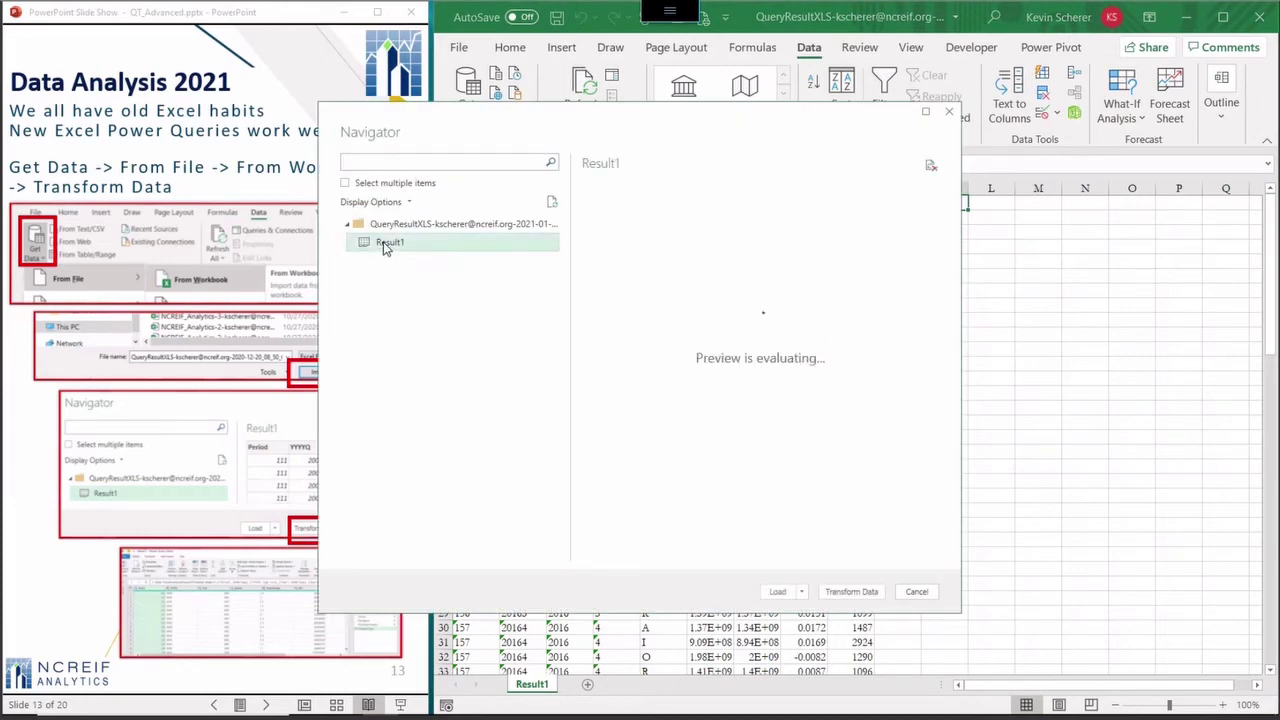
{"action": "left_click", "coordinate": [838, 592]}
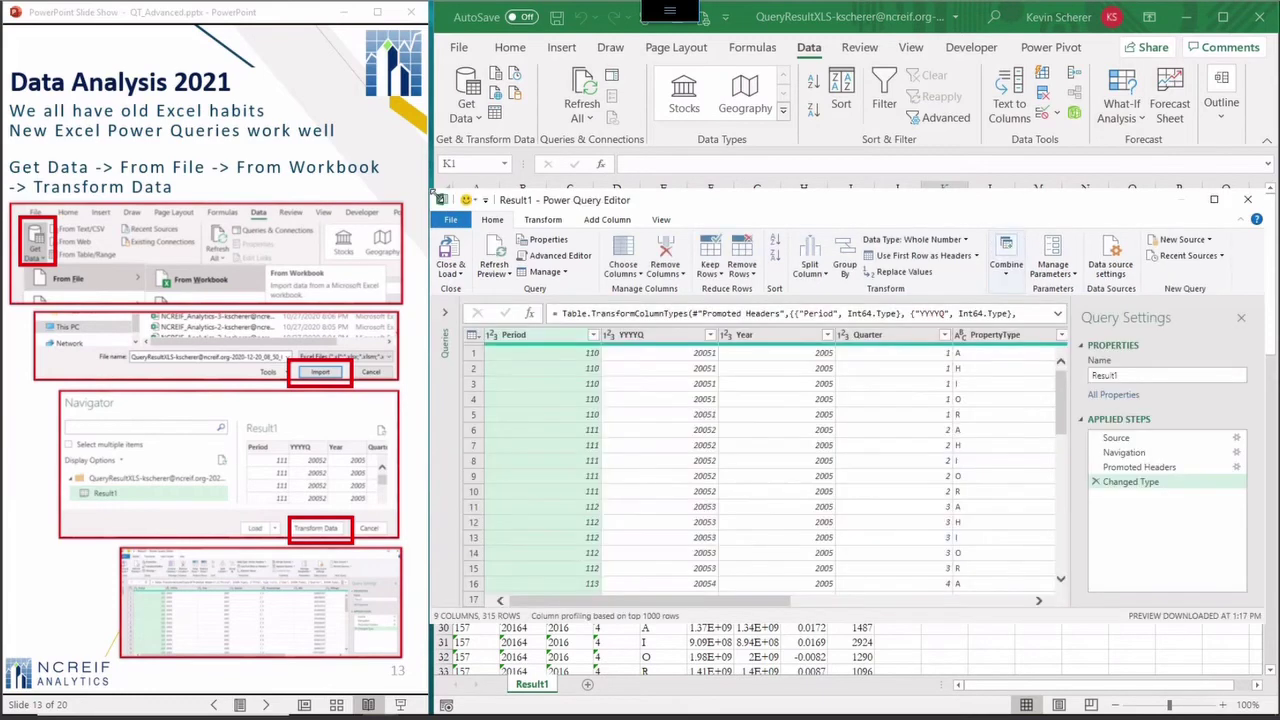
Resize the Power Query Editor and browse its Transform, Add Column and View tabs before returning to Home
{"action": "left_click_drag", "start_coordinate": [436, 192], "coordinate": [492, 266]}
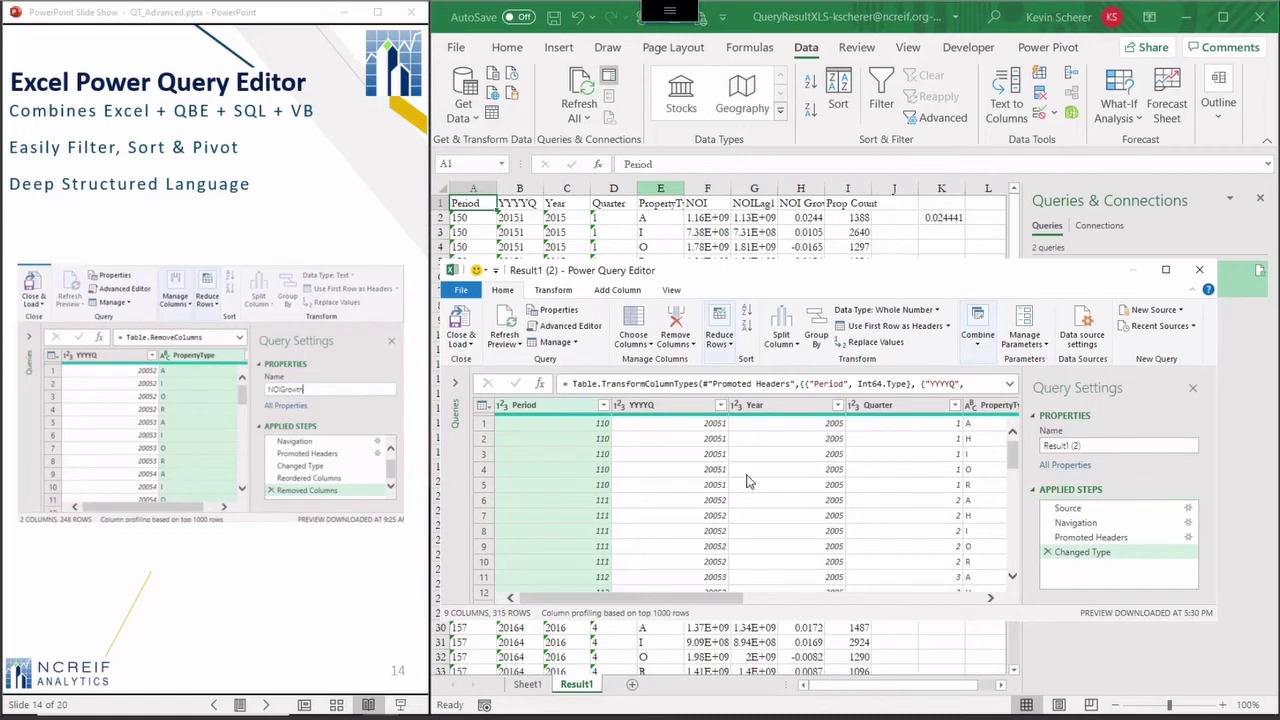
{"action": "left_click", "coordinate": [835, 600]}
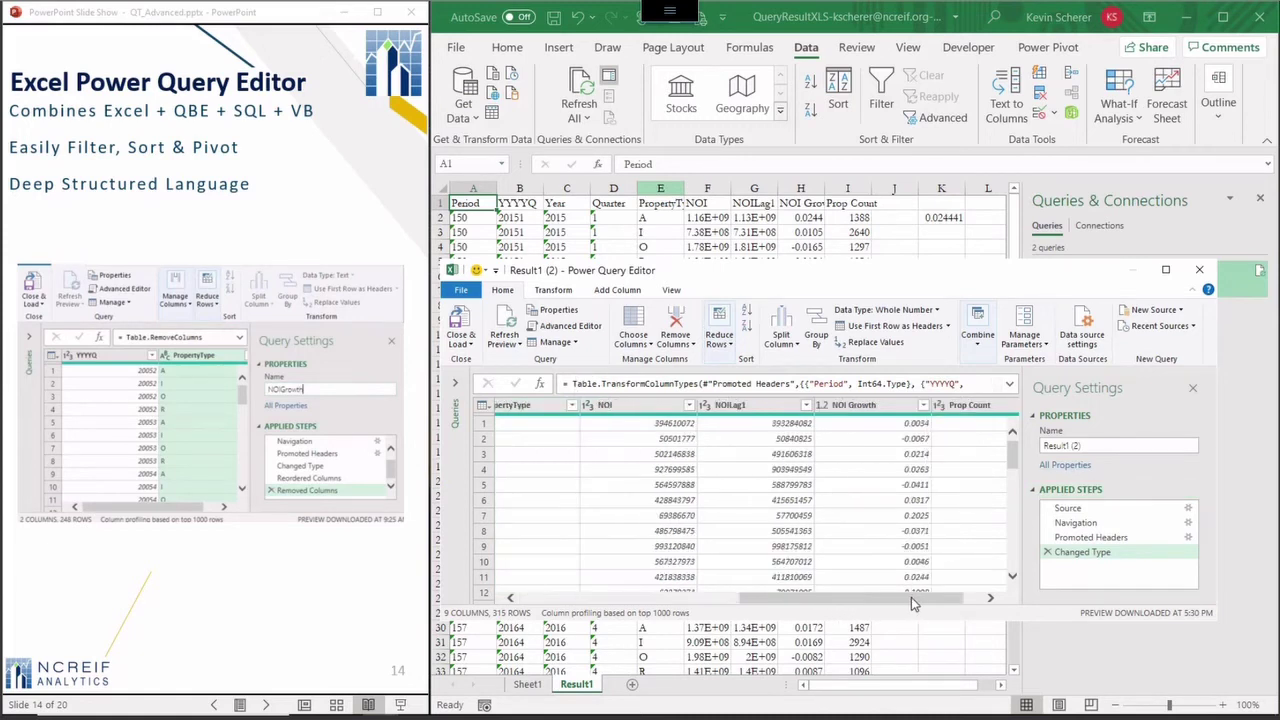
{"action": "left_click", "coordinate": [553, 600]}
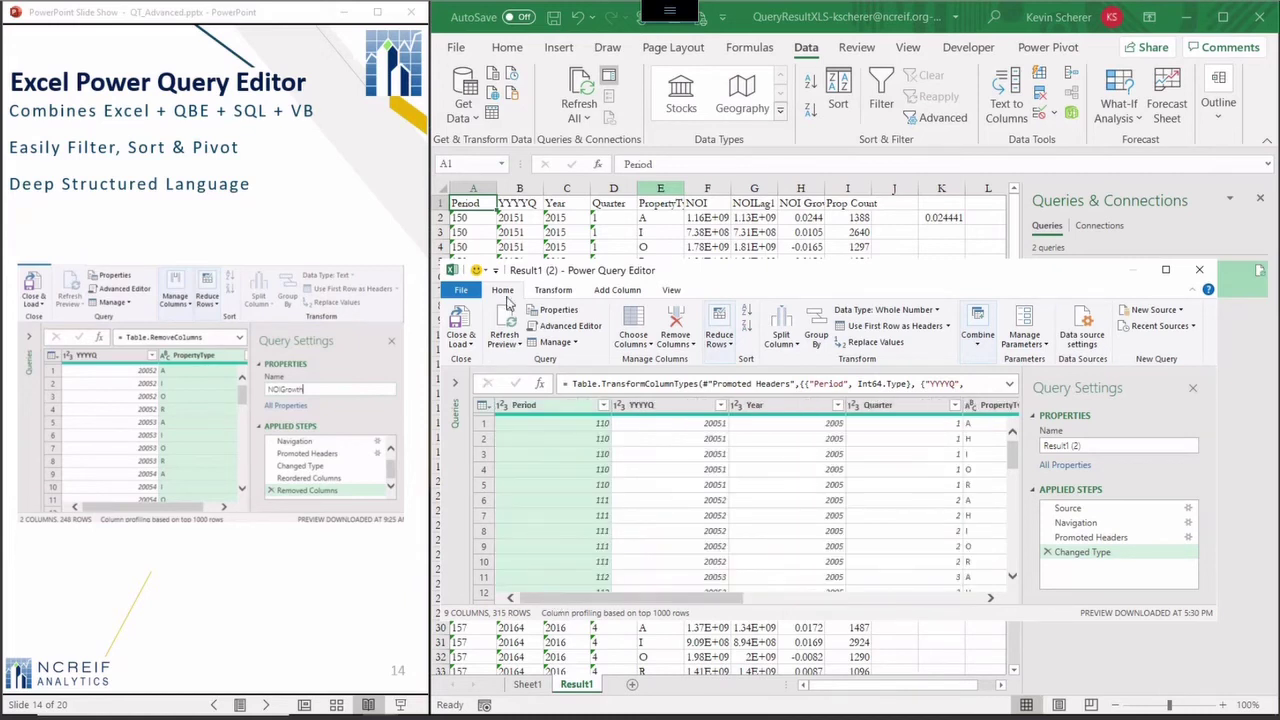
{"action": "left_click", "coordinate": [541, 290]}
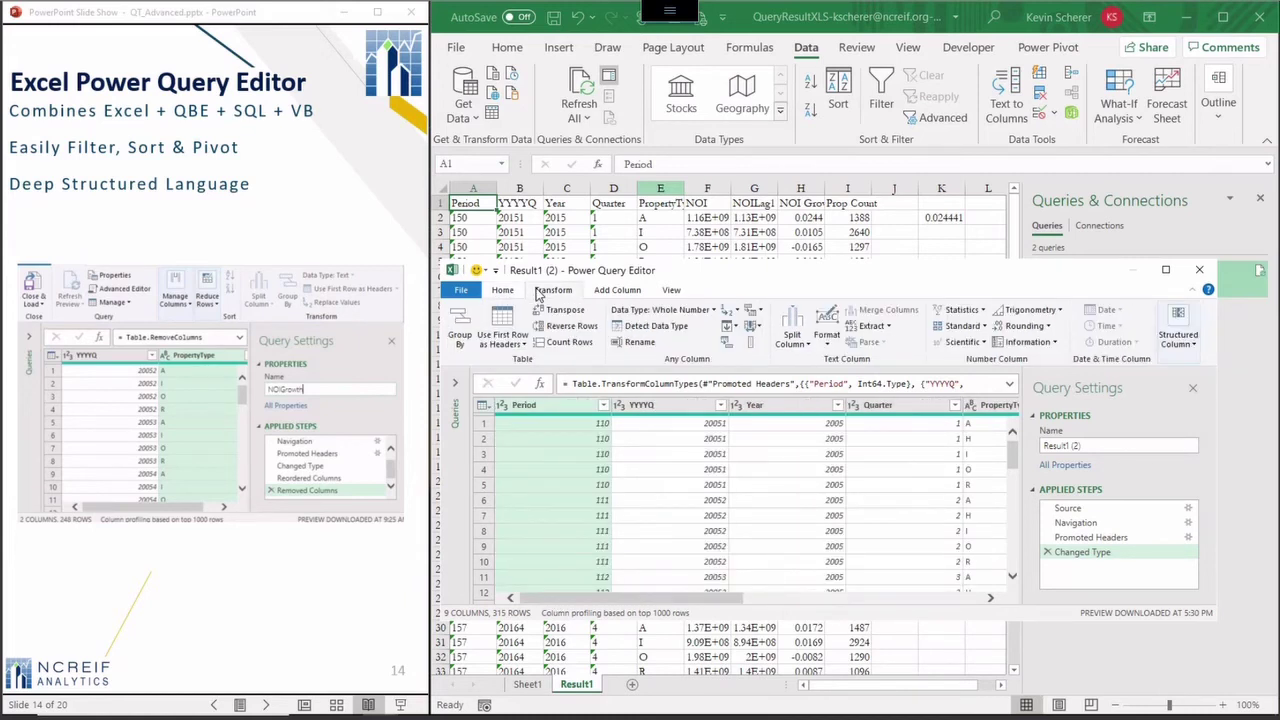
{"action": "left_click", "coordinate": [617, 291]}
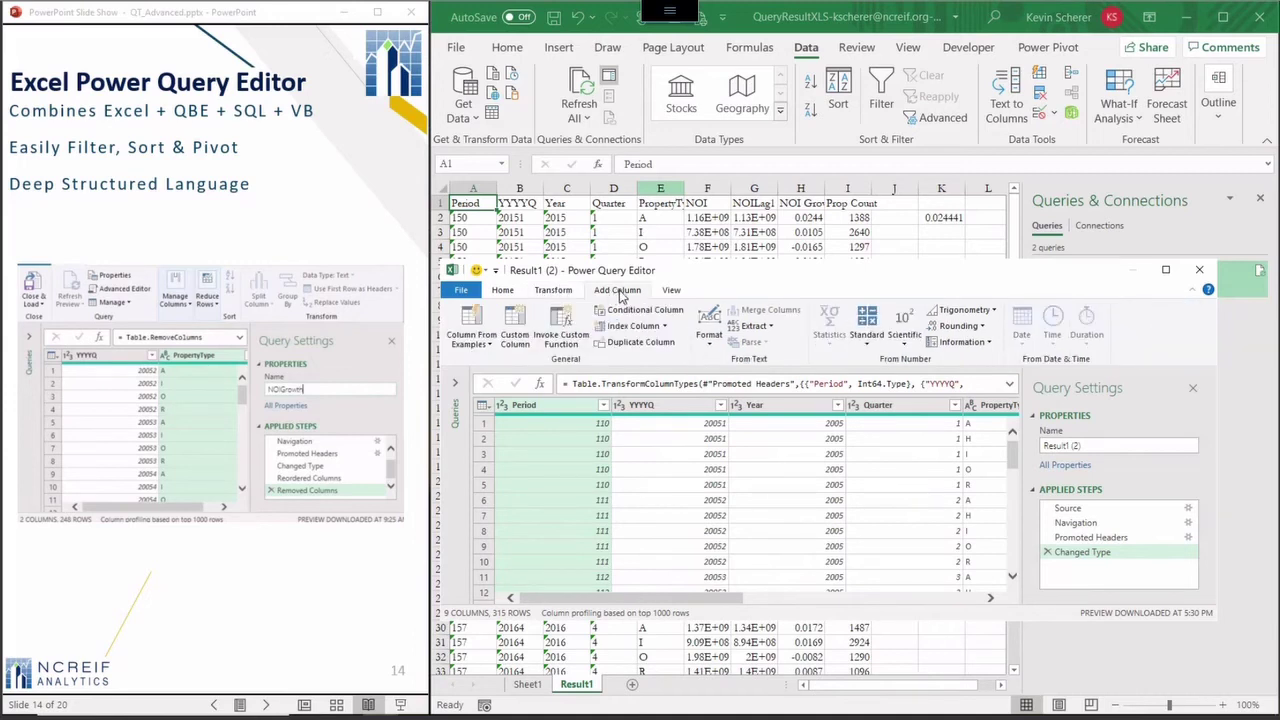
{"action": "left_click", "coordinate": [671, 291]}
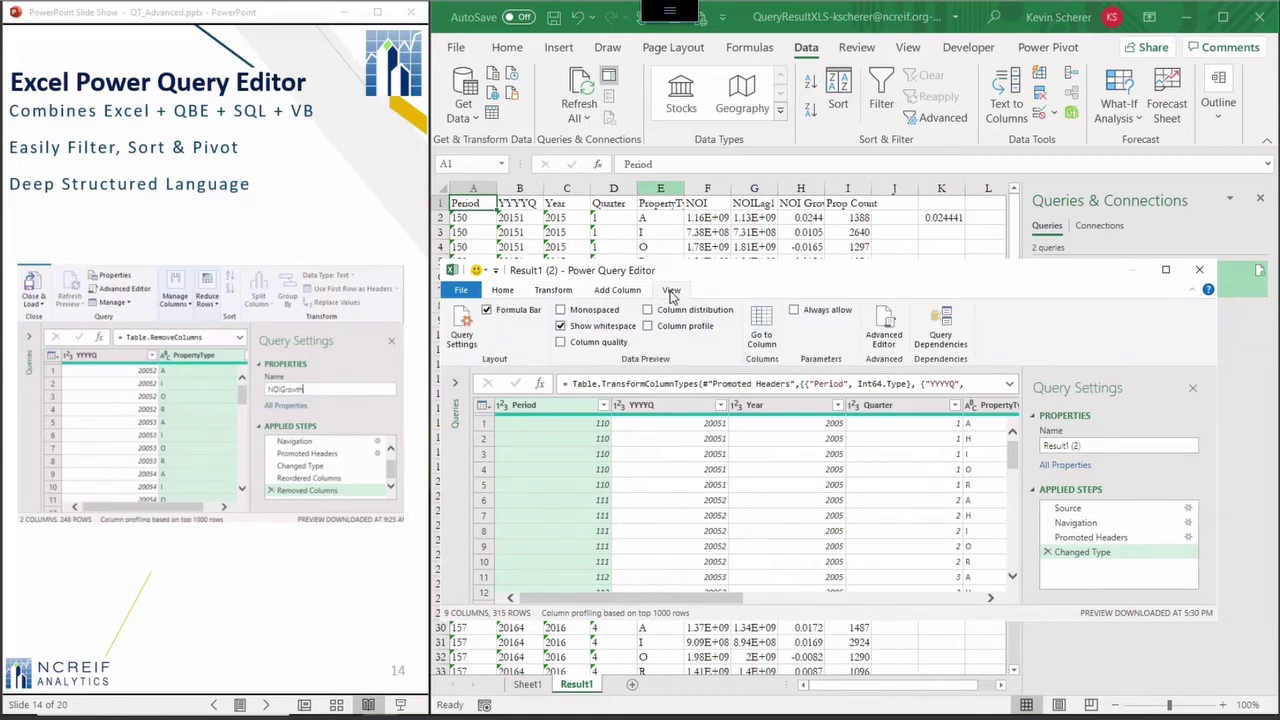
{"action": "left_click", "coordinate": [503, 292]}
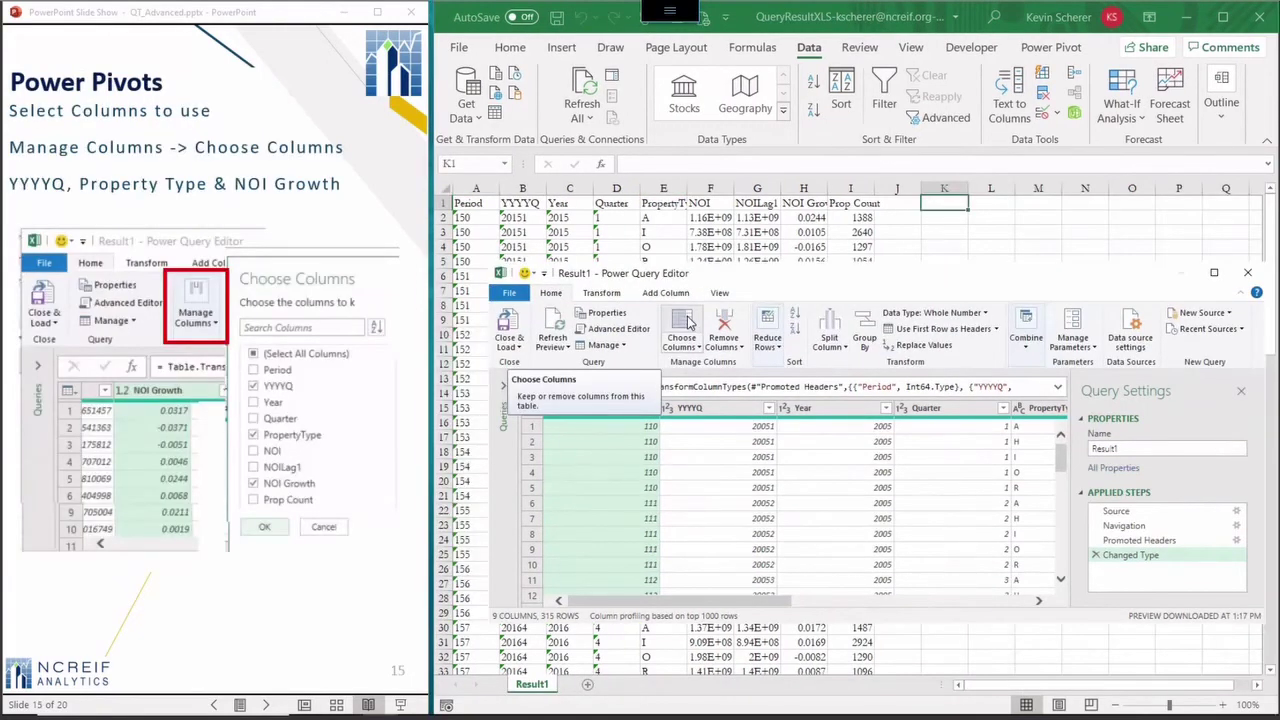
Keep only the YYYYQ, PropertyType and NOI Growth columns, then advance the slides to Pivot Column
{"action": "left_click", "coordinate": [688, 321]}
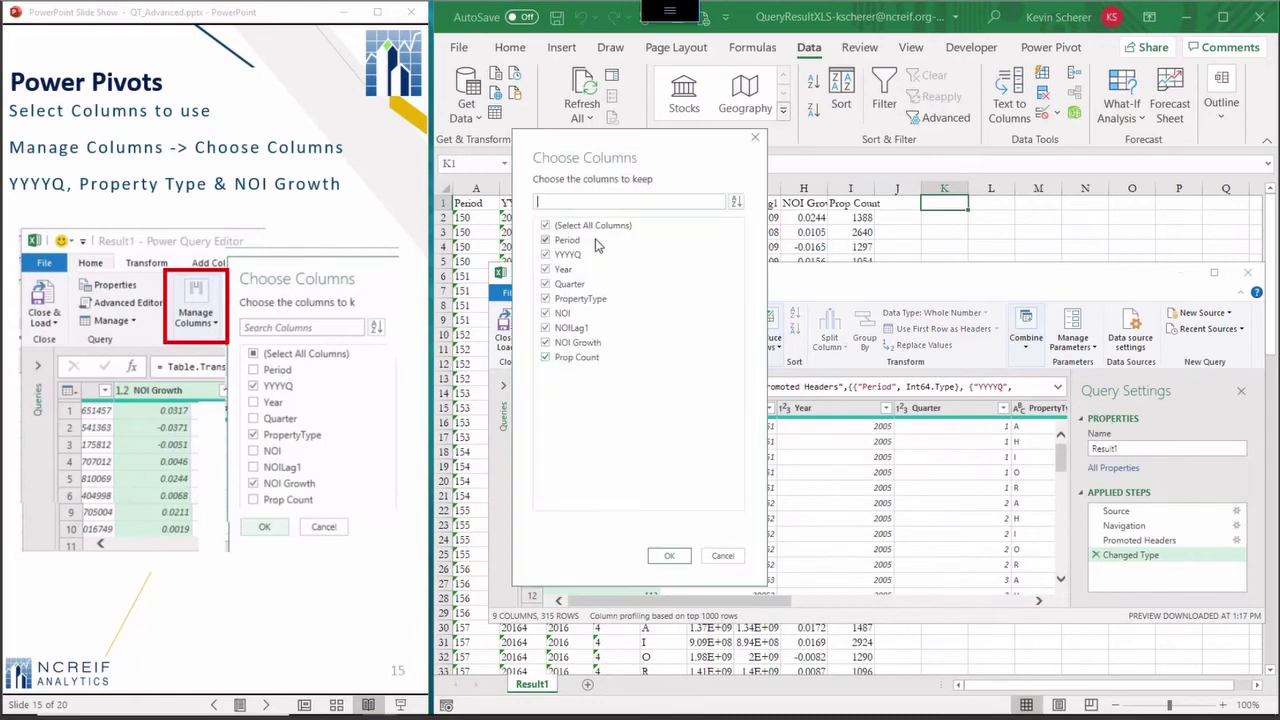
{"action": "left_click", "coordinate": [587, 228]}
{"action": "left_click", "coordinate": [568, 256]}
{"action": "left_click", "coordinate": [578, 300]}
{"action": "left_click", "coordinate": [578, 344]}
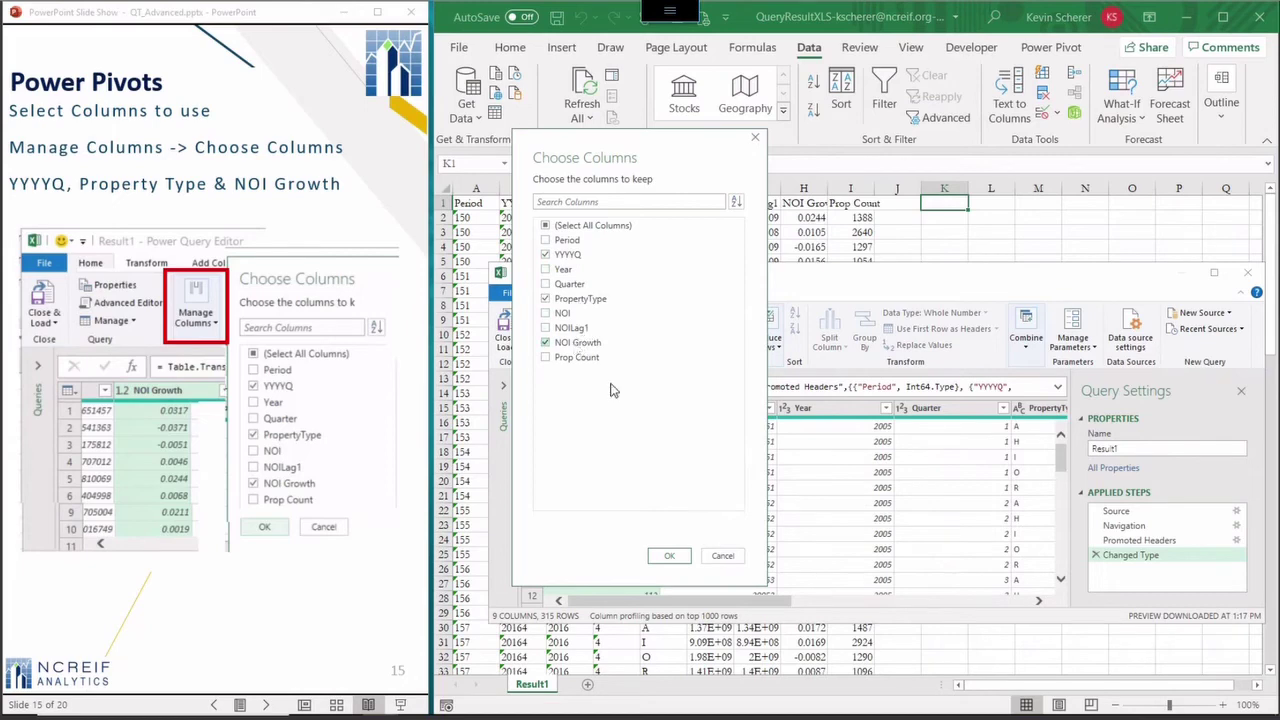
{"action": "left_click", "coordinate": [664, 559]}
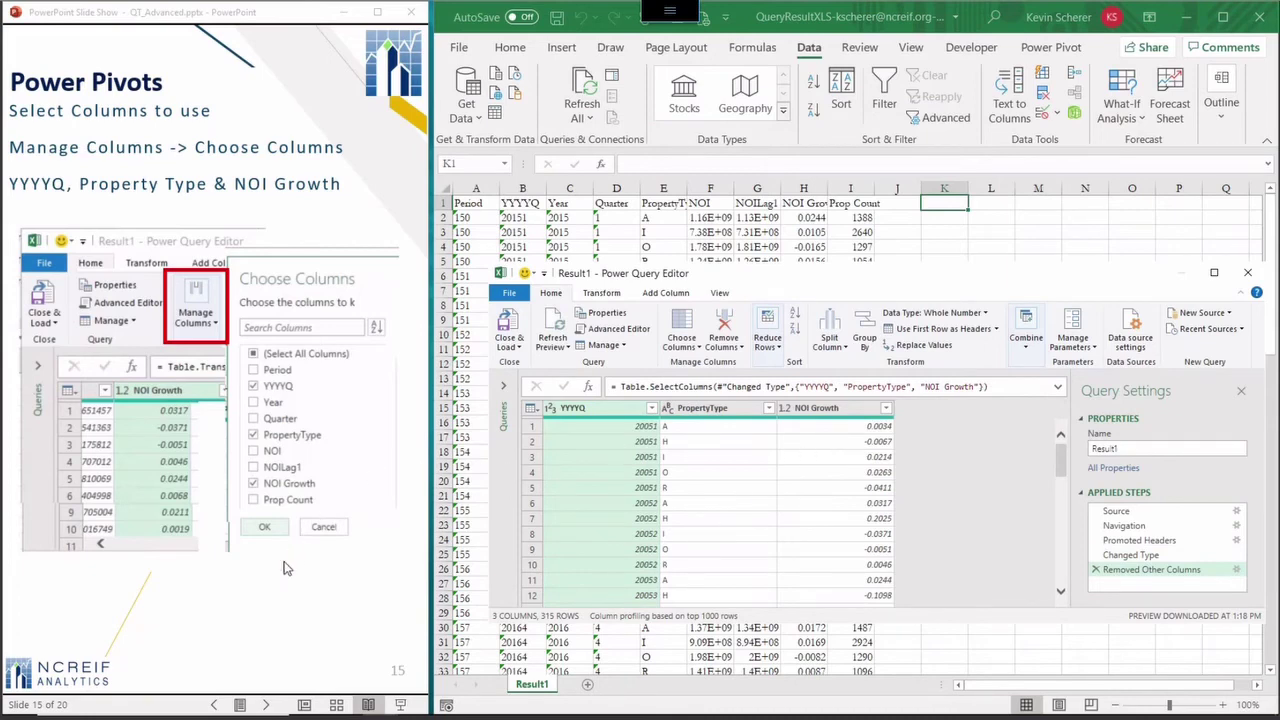
{"action": "left_click", "coordinate": [281, 579]}
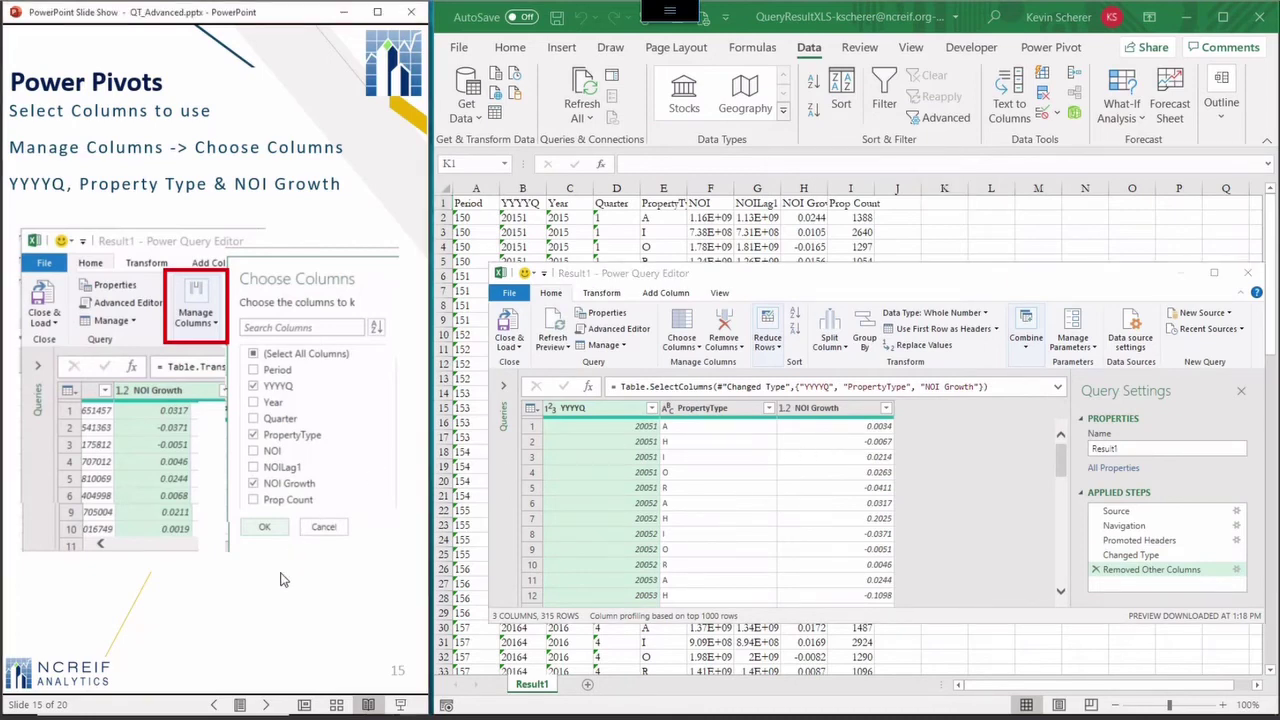
{"action": "left_click", "coordinate": [281, 579]}
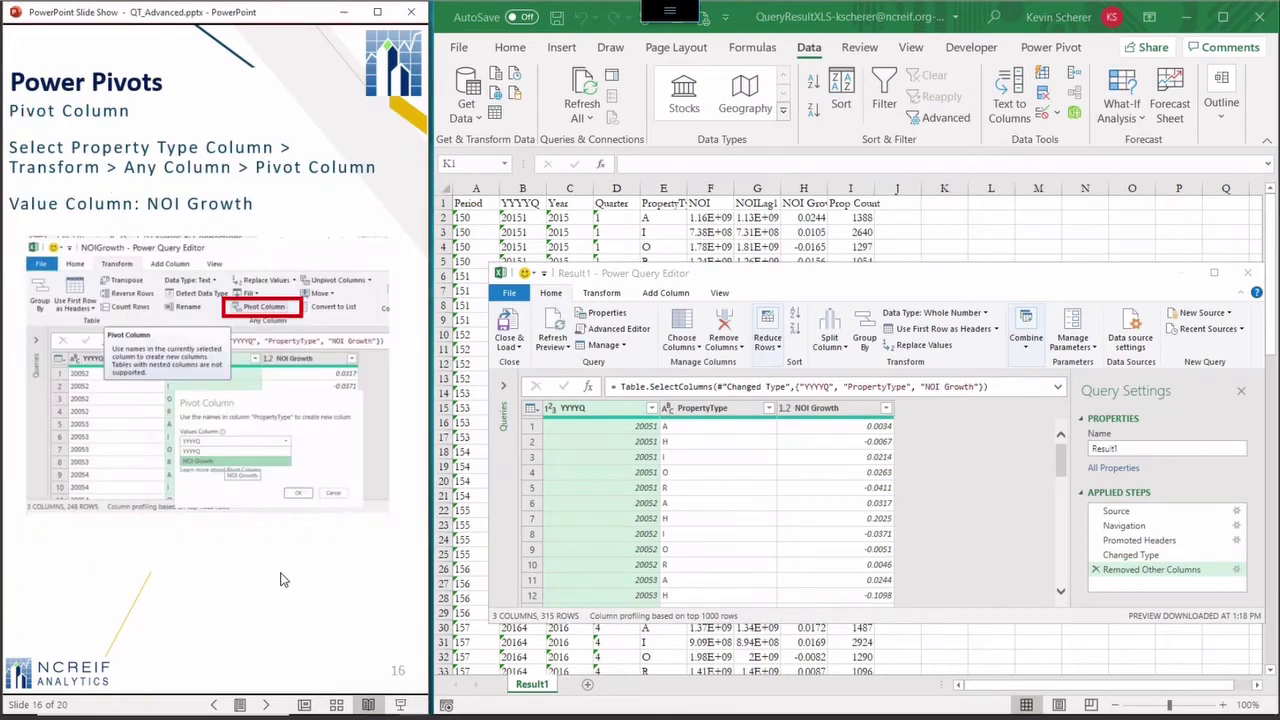
Pivot the PropertyType column using NOI Growth as the values column, giving 63 rows
{"action": "left_click", "coordinate": [704, 409]}
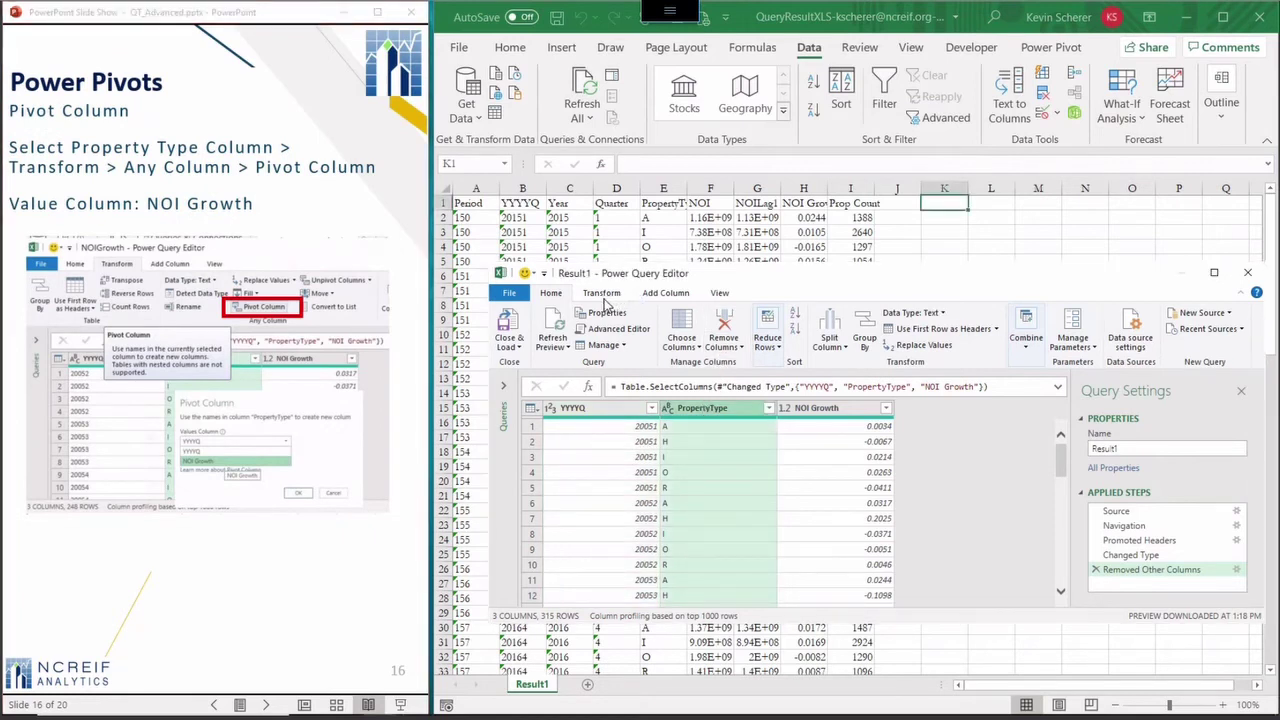
{"action": "left_click", "coordinate": [603, 294]}
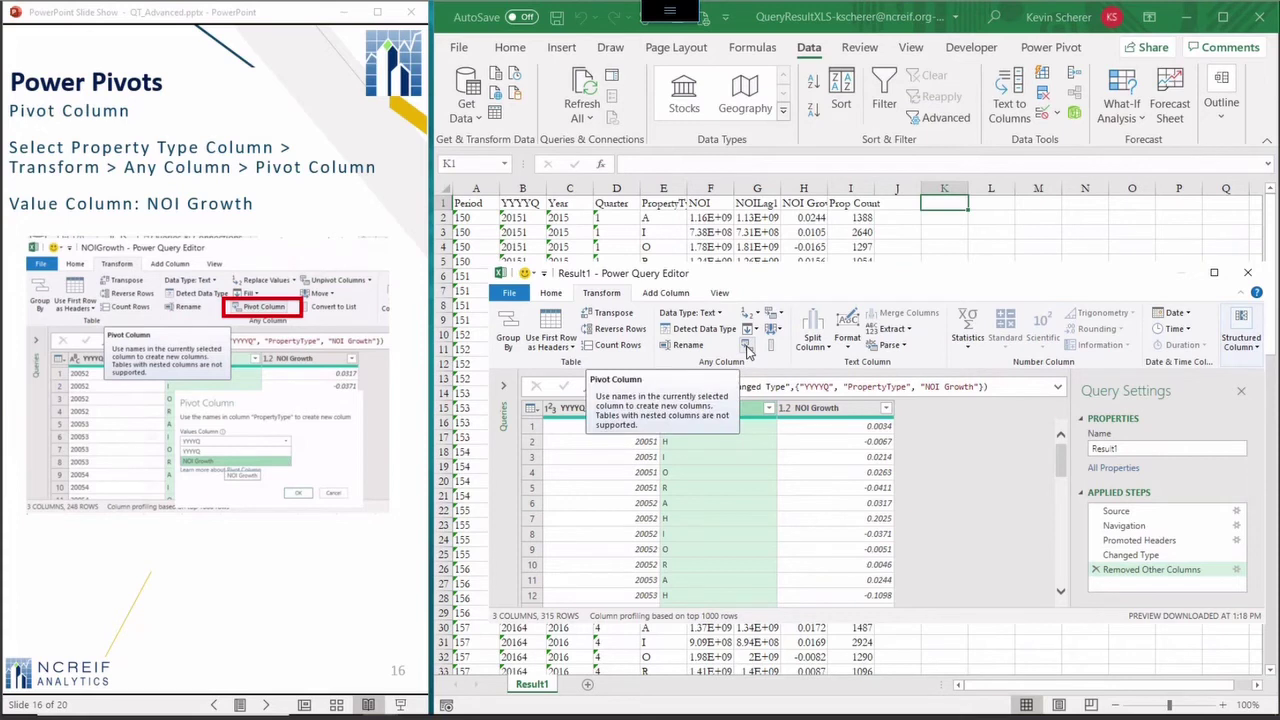
{"action": "left_click", "coordinate": [747, 346]}
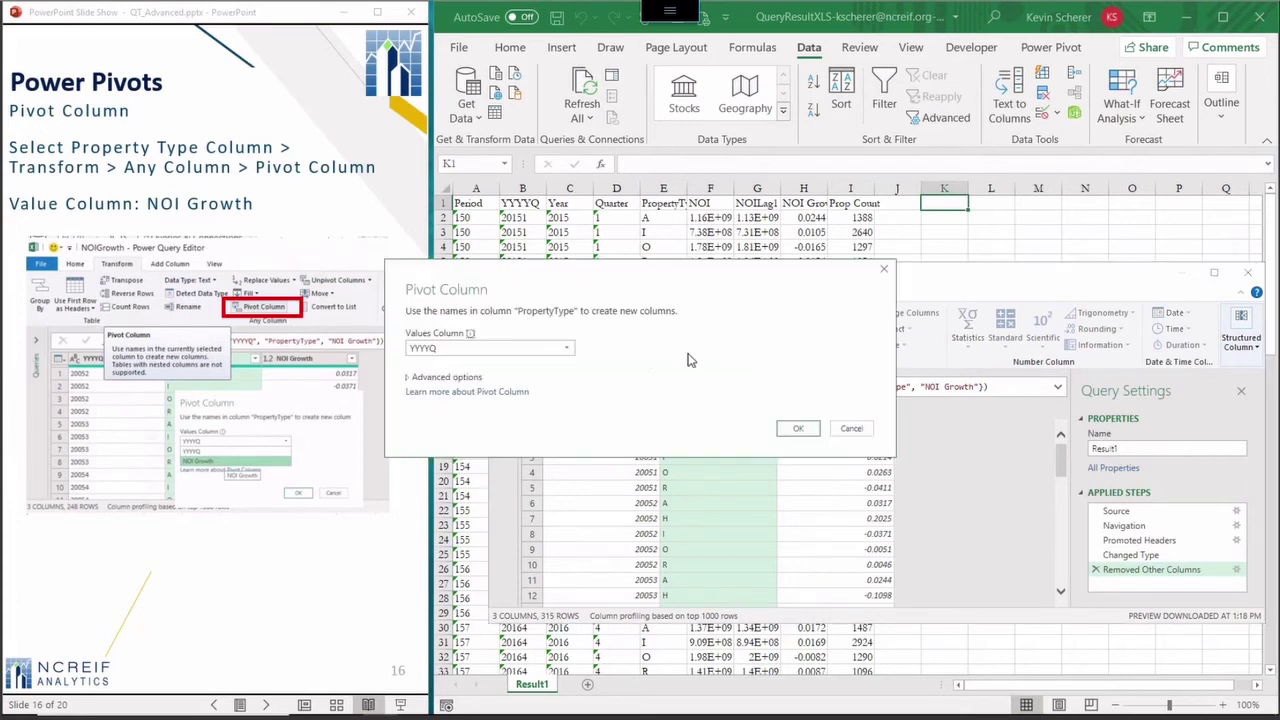
{"action": "left_click", "coordinate": [520, 349]}
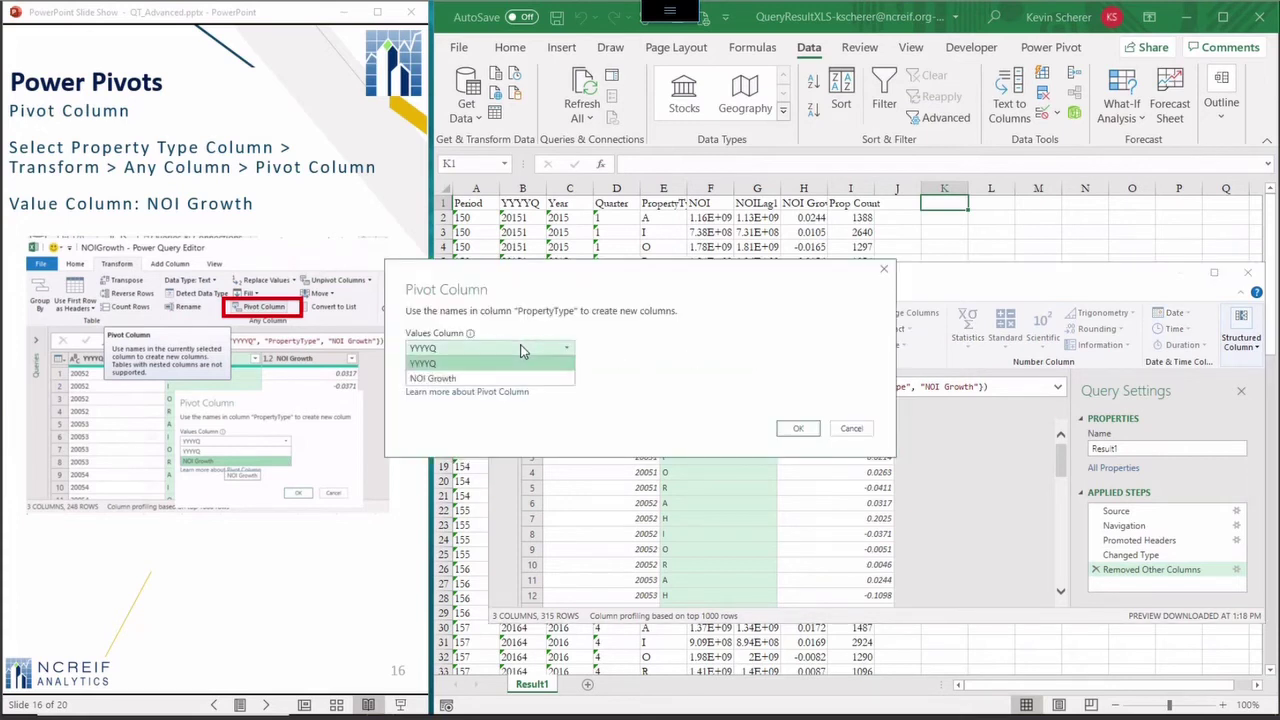
{"action": "left_click", "coordinate": [492, 385]}
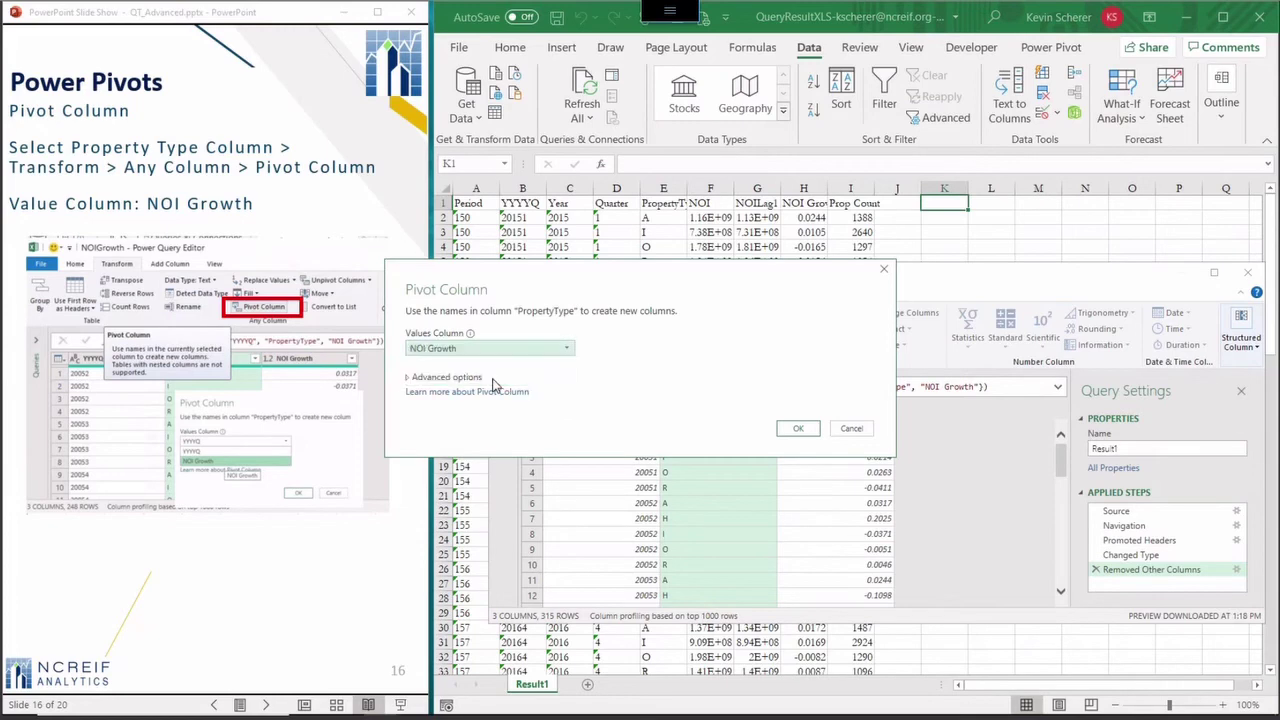
{"action": "left_click", "coordinate": [798, 430]}
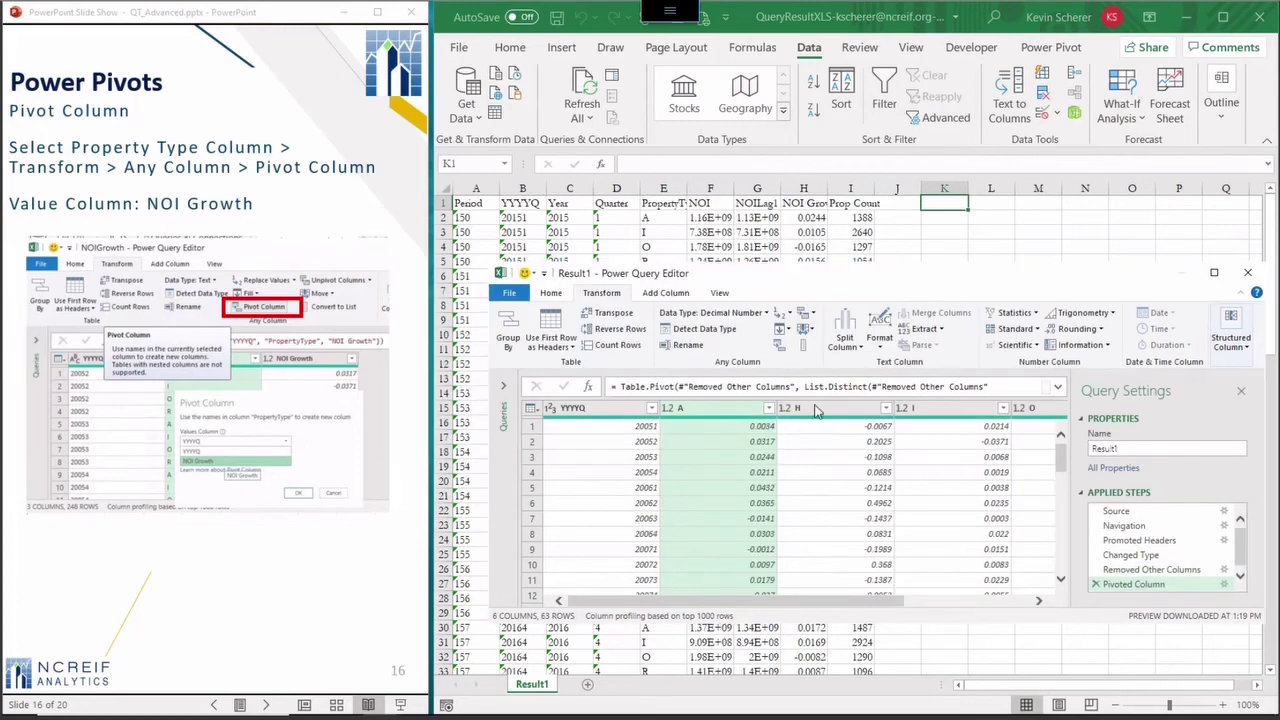
Advance the slides to Close and Save, then Close & Load the pivoted table onto Sheet1
{"action": "left_click", "coordinate": [318, 545]}
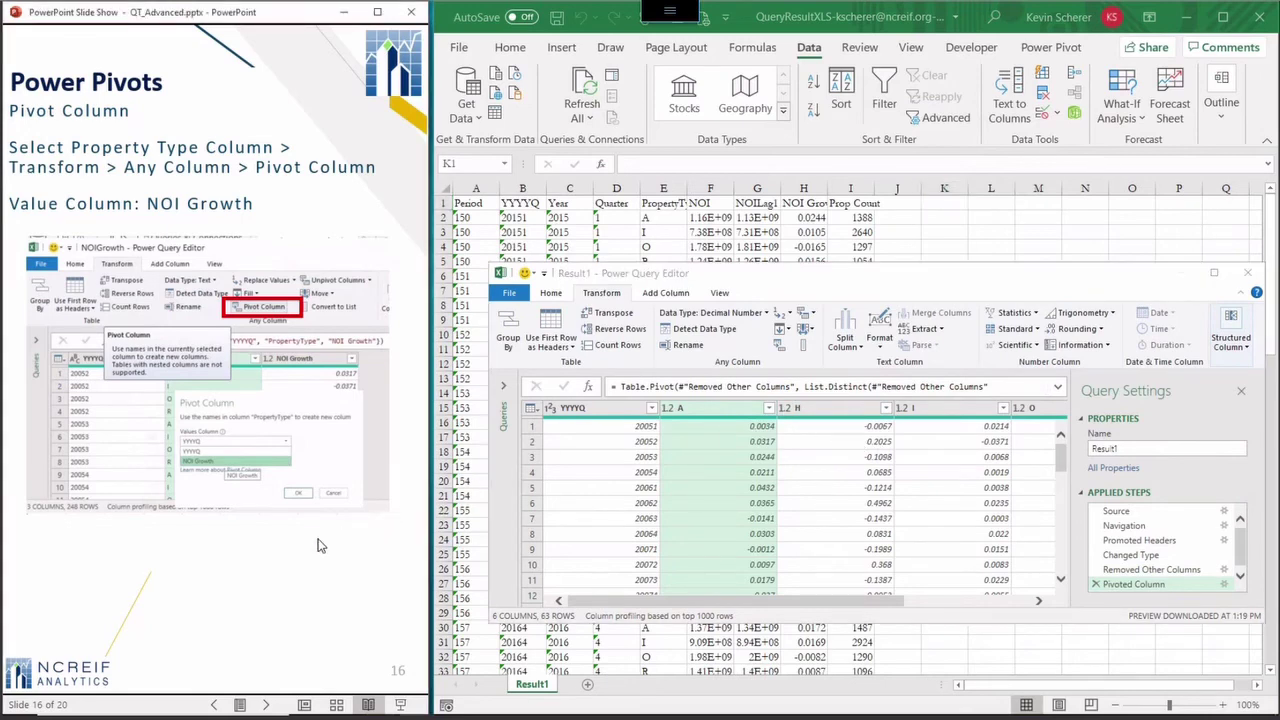
{"action": "left_click", "coordinate": [318, 545]}
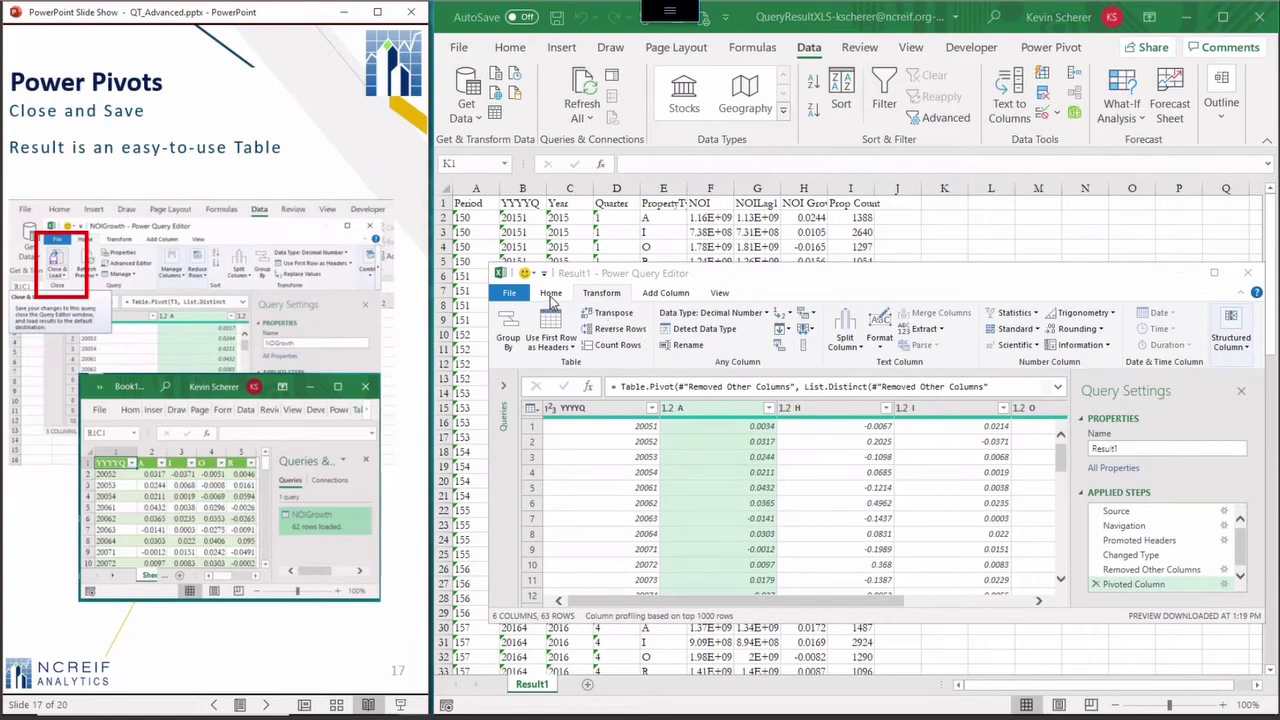
{"action": "left_click", "coordinate": [549, 301]}
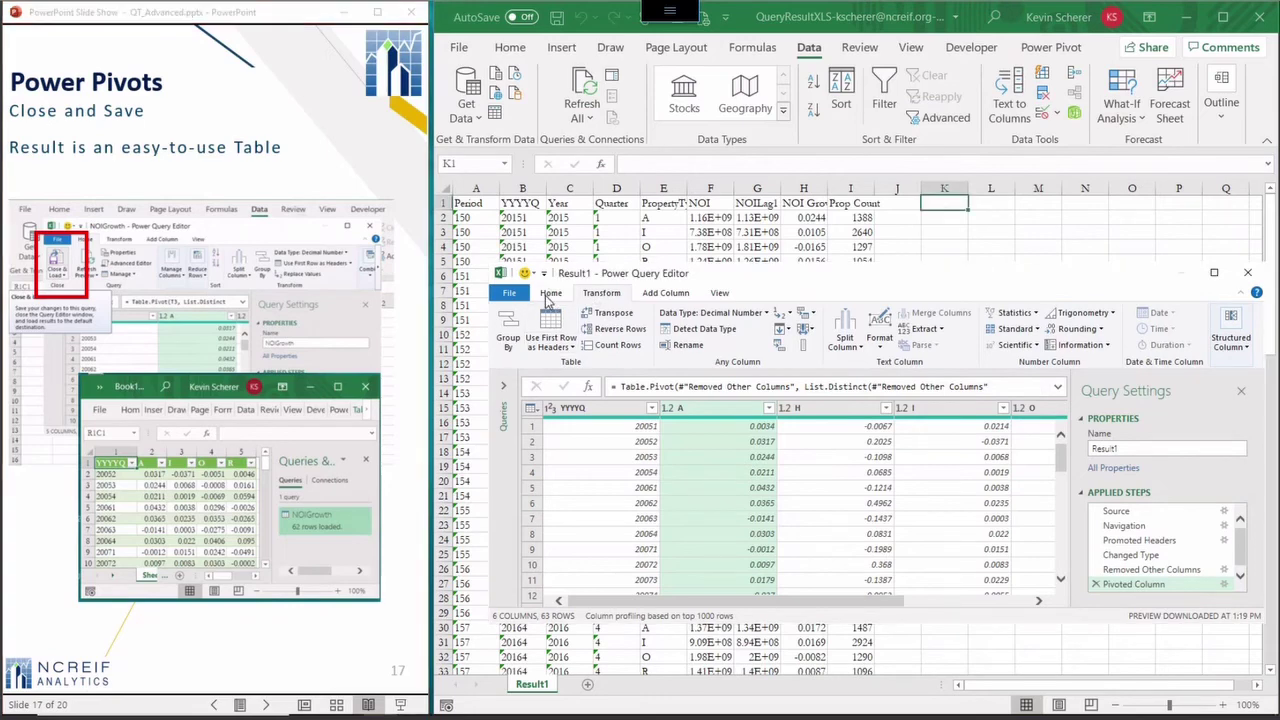
{"action": "left_click", "coordinate": [548, 296]}
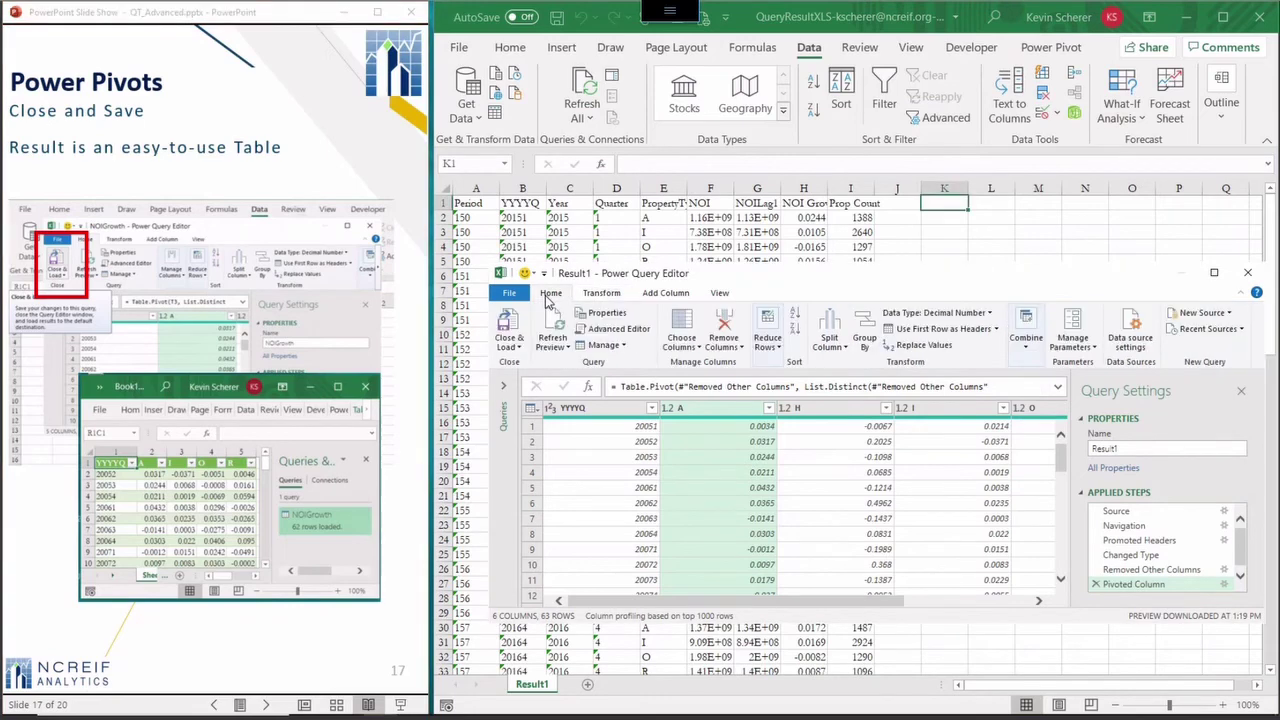
{"action": "left_click", "coordinate": [508, 335]}
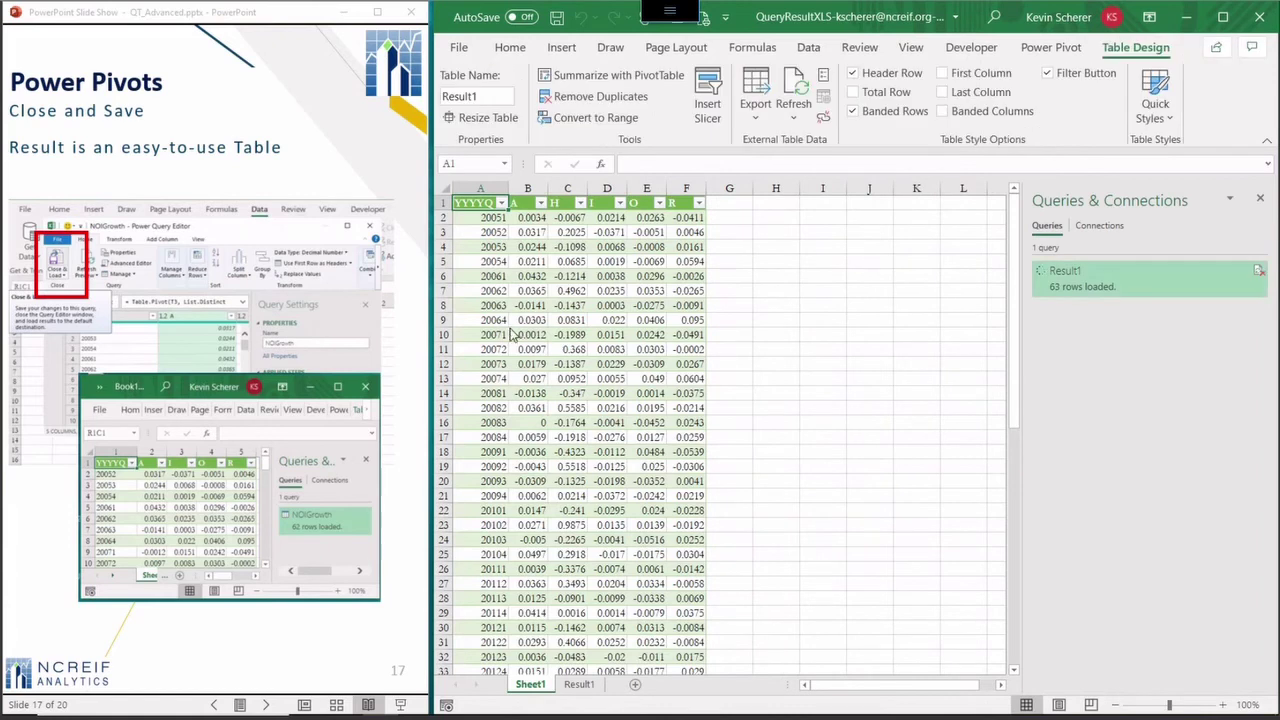
Check the first growth value in cell B2 of the loaded table
{"action": "left_click", "coordinate": [533, 220]}
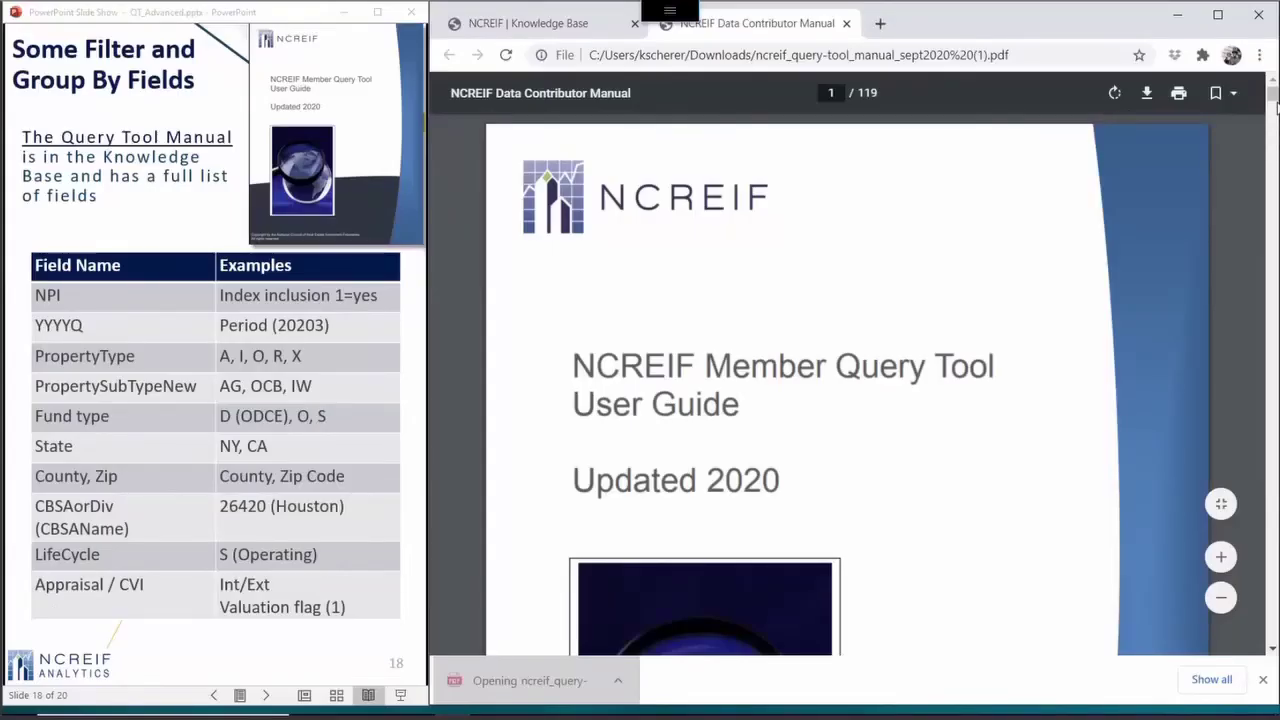
Scroll the PDF to the Appendix Data Tables on page 31 and advance the slides to the video library
{"action": "left_click_drag", "start_coordinate": [1273, 100], "coordinate": [1273, 243]}
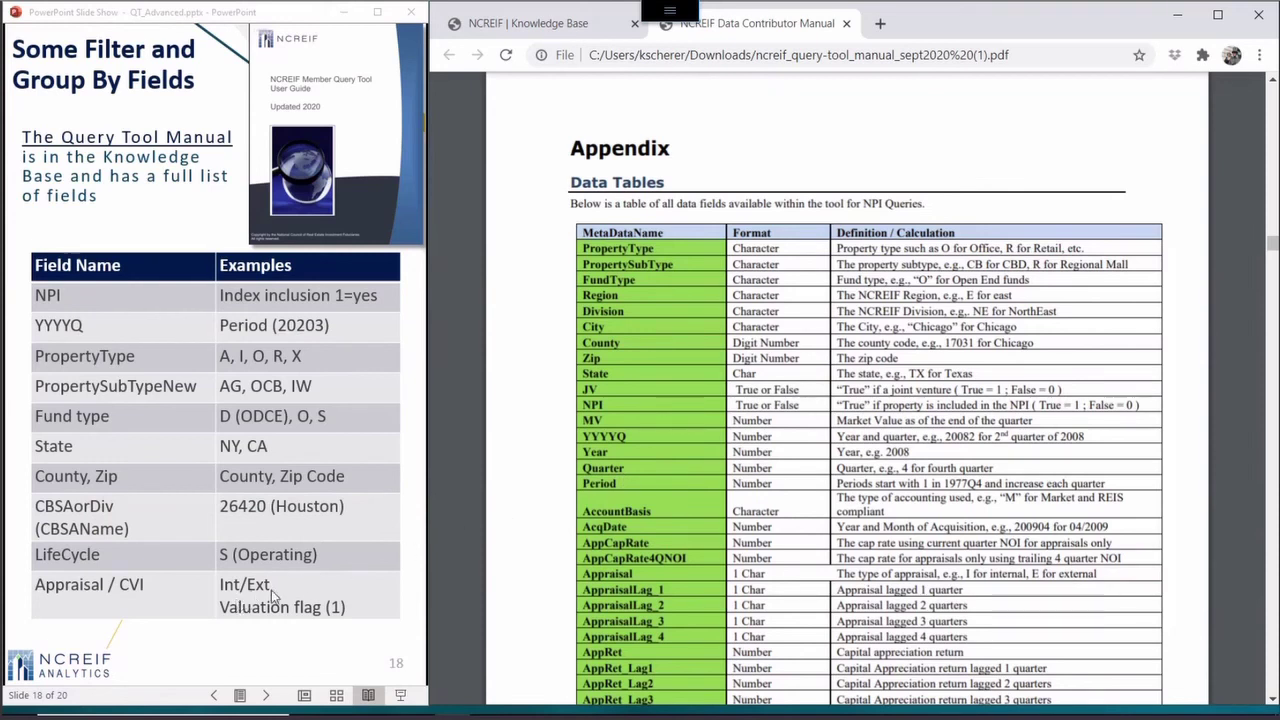
{"action": "left_click", "coordinate": [346, 591]}
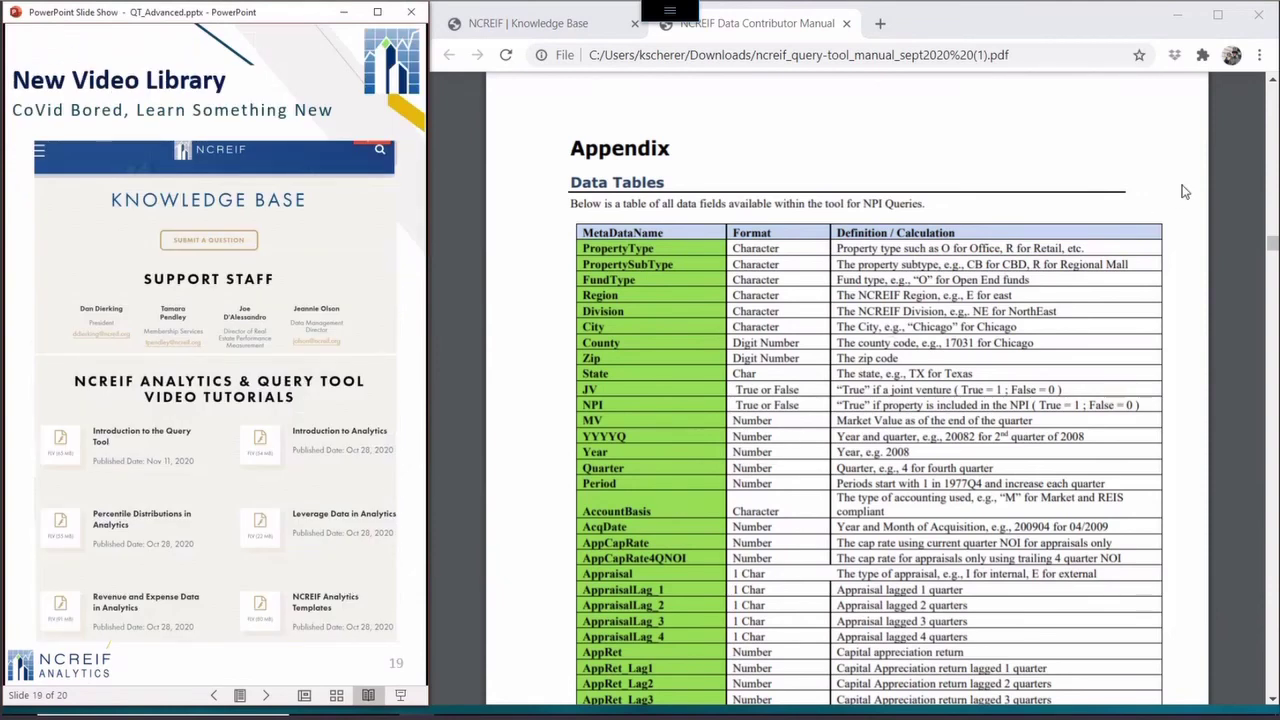
{"action": "left_click", "coordinate": [738, 143]}
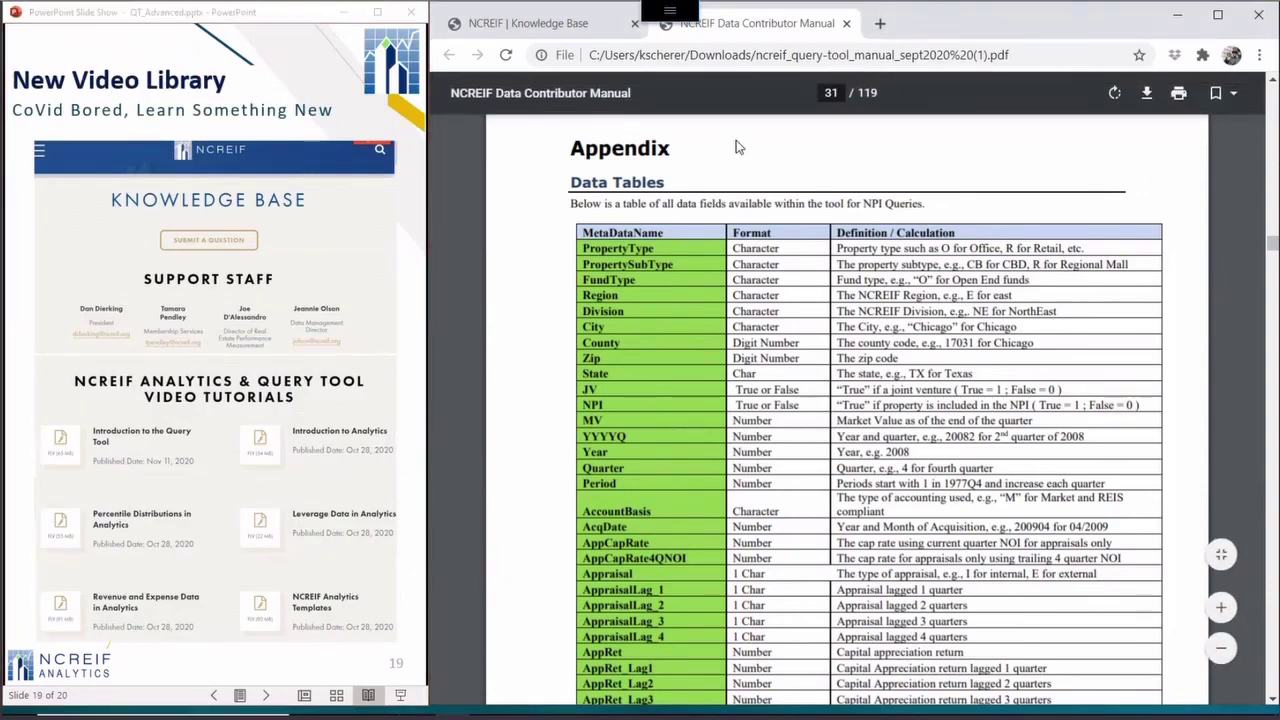
Close the manual's tab and page down the Knowledge Base to the Analytics & Query Tool Video Tutorials
{"action": "left_click", "coordinate": [846, 23]}
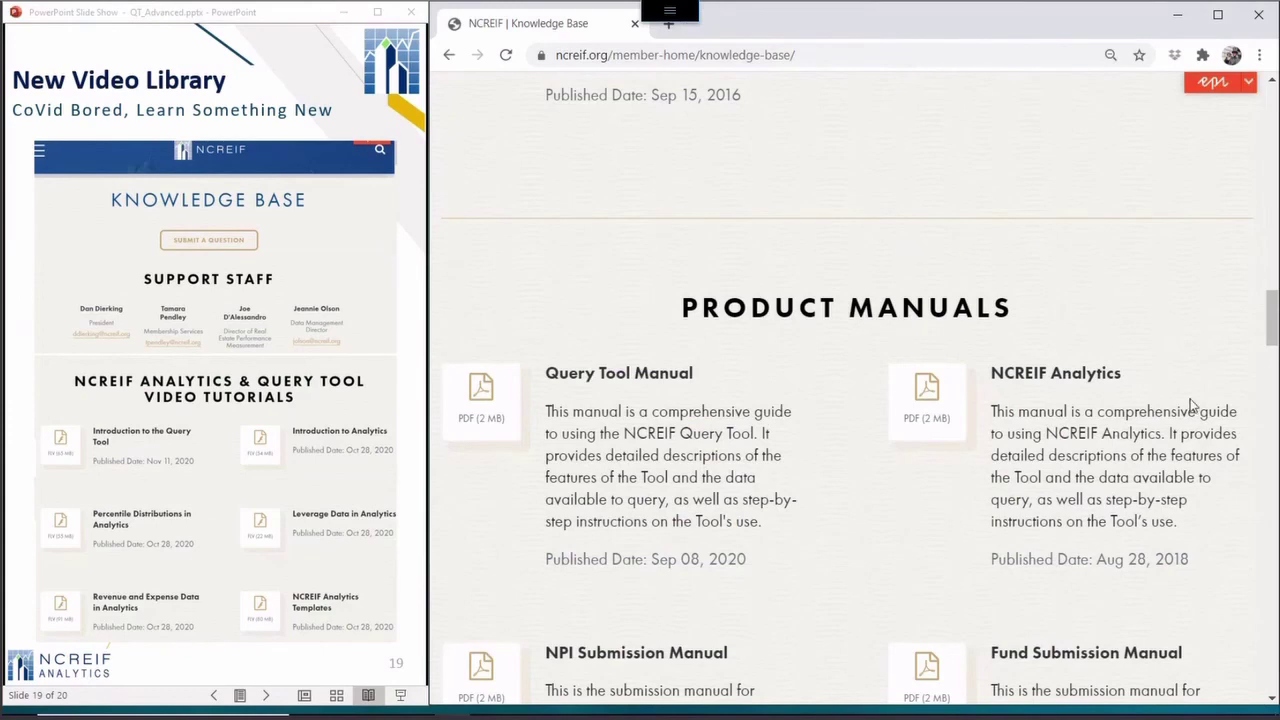
{"action": "left_click", "coordinate": [1273, 442]}
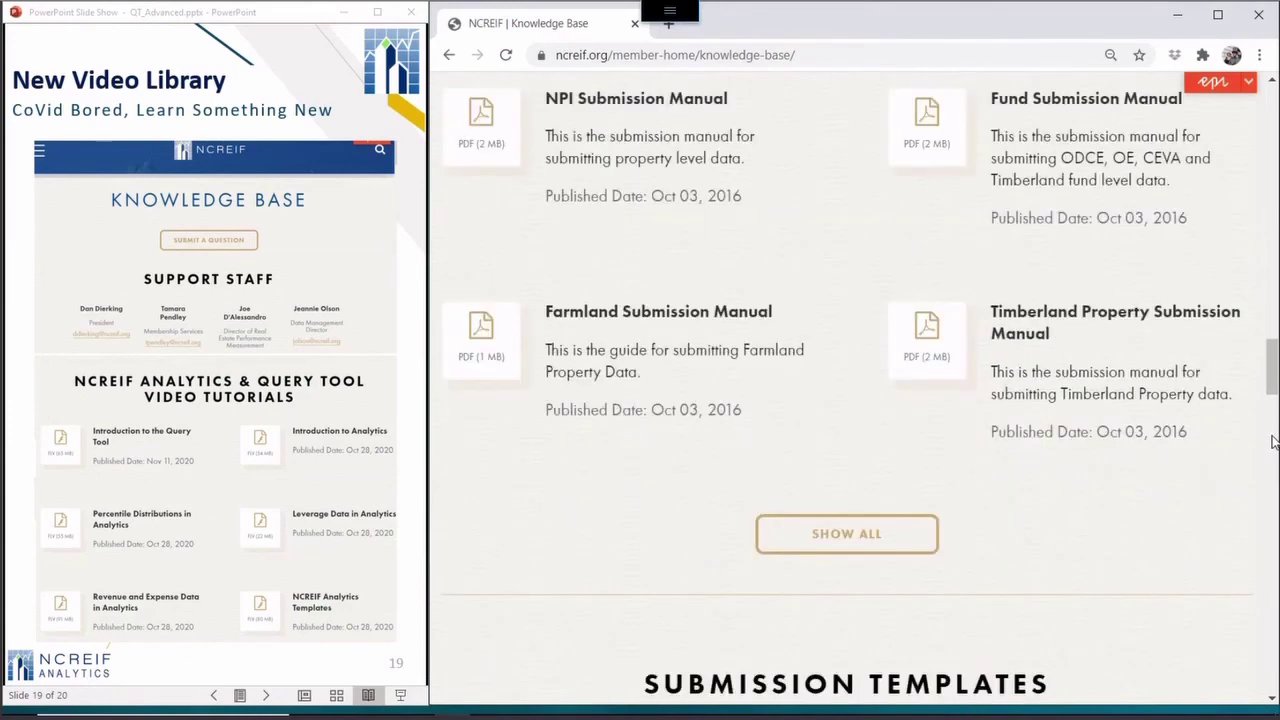
{"action": "left_click", "coordinate": [1273, 442]}
{"action": "left_click", "coordinate": [1274, 513]}
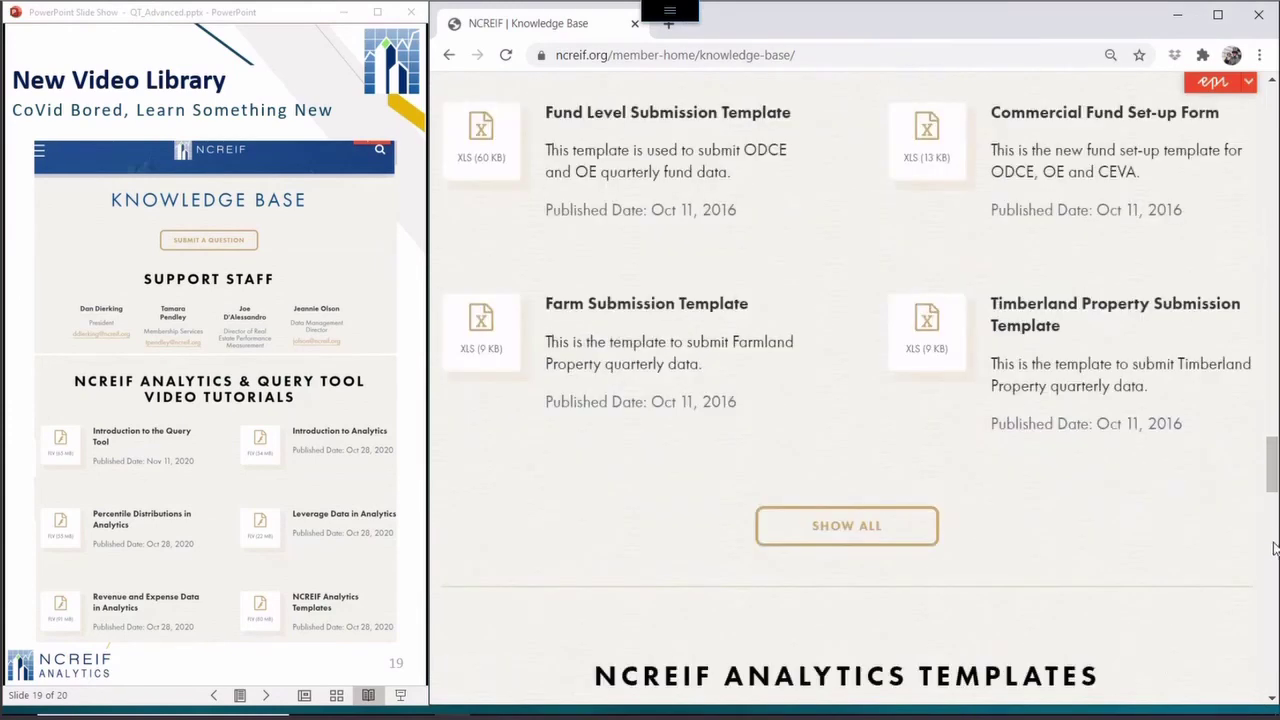
{"action": "left_click", "coordinate": [1274, 548]}
{"action": "left_click", "coordinate": [1274, 600]}
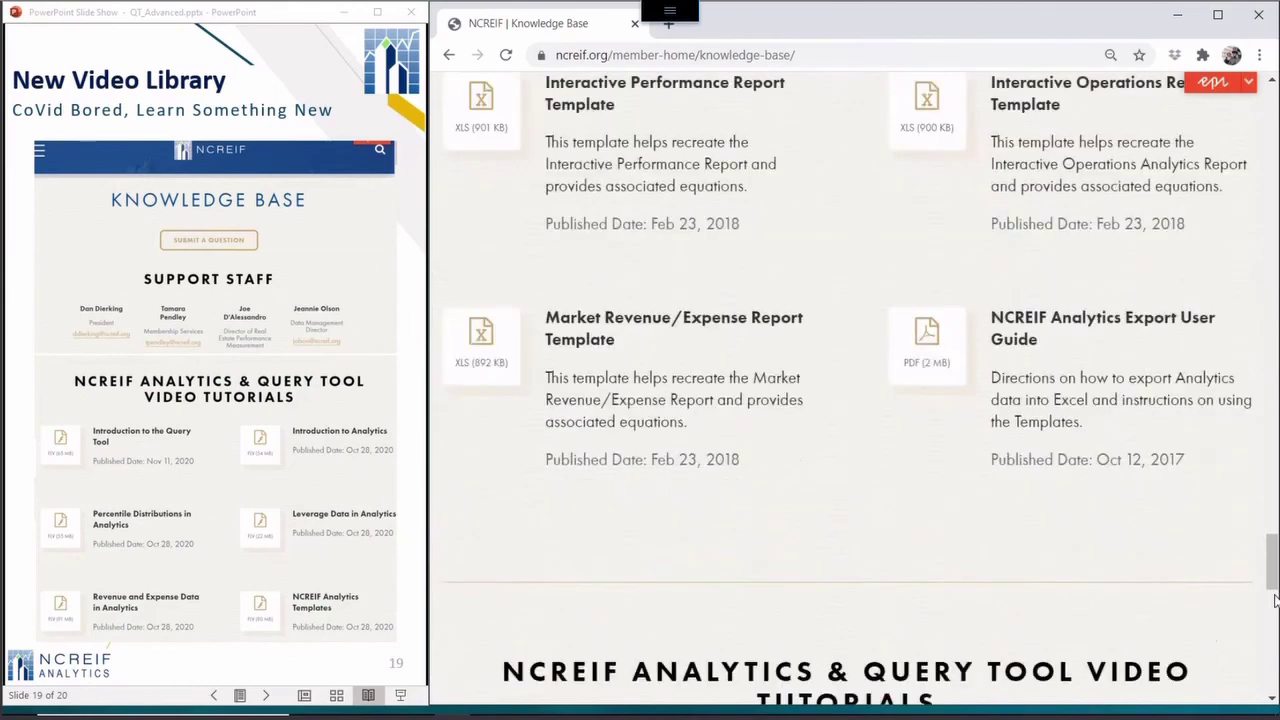
{"action": "left_click", "coordinate": [1273, 632]}
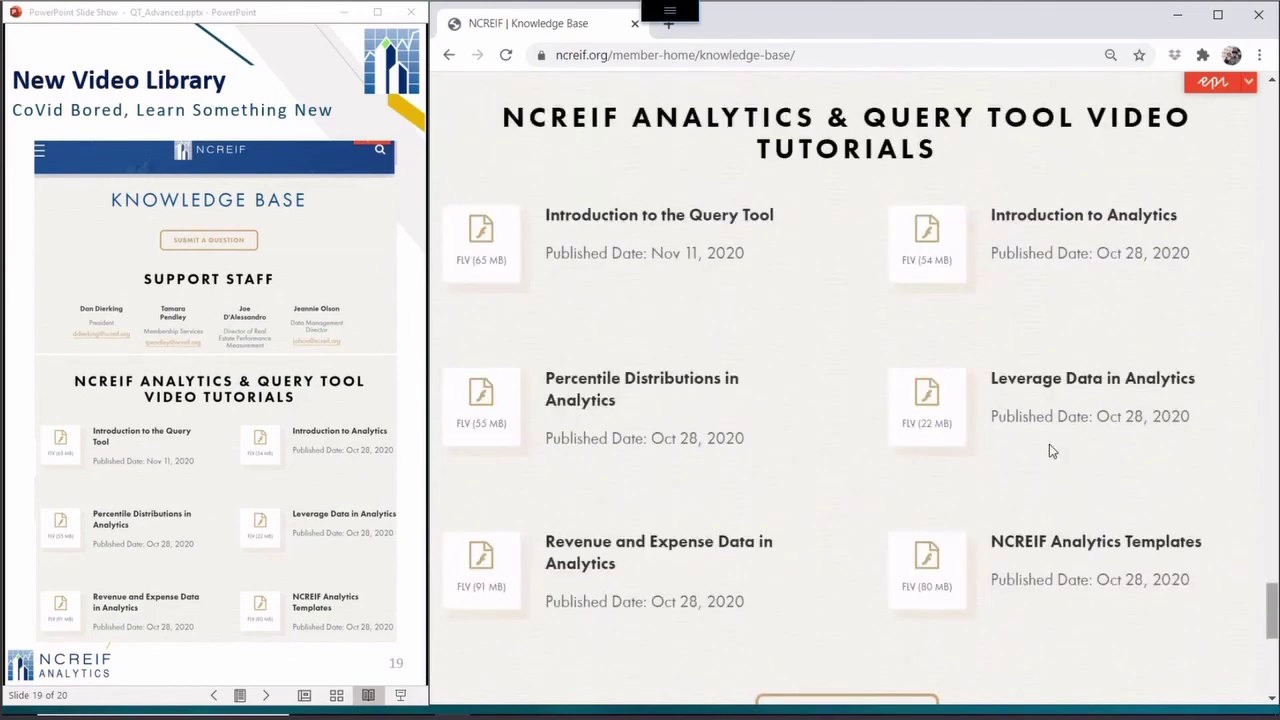